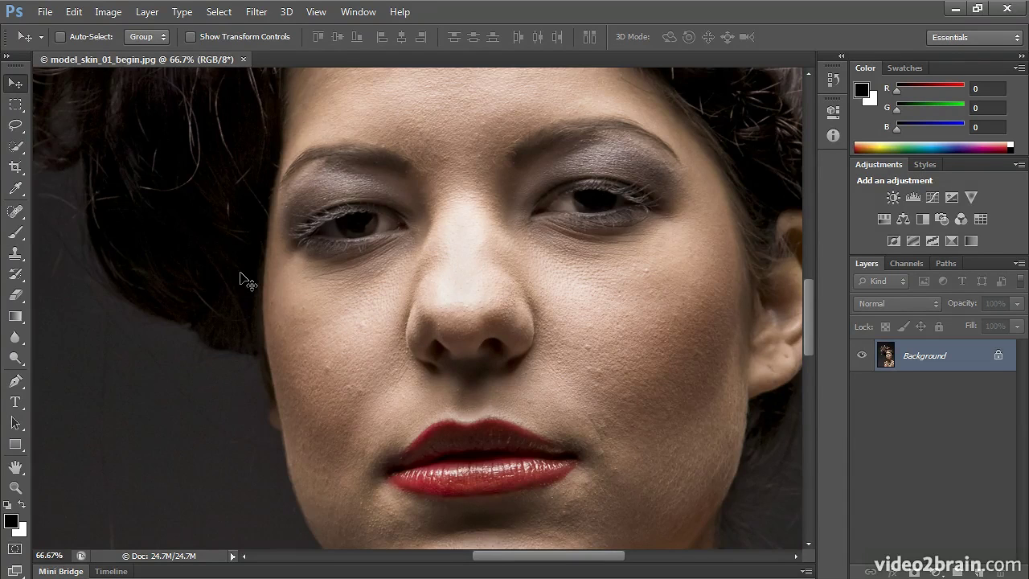
- Examine the model's skin texture, blemishes and under-eye shadows at 66.7%, 100% and 200% magnification
key(ctrl+plus)
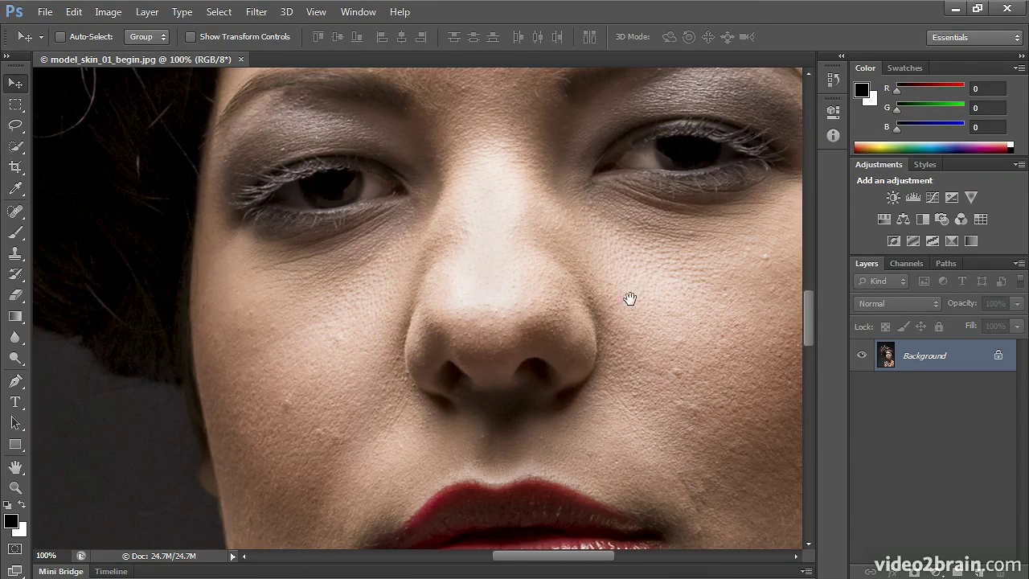
drag(619, 299, 452, 276)
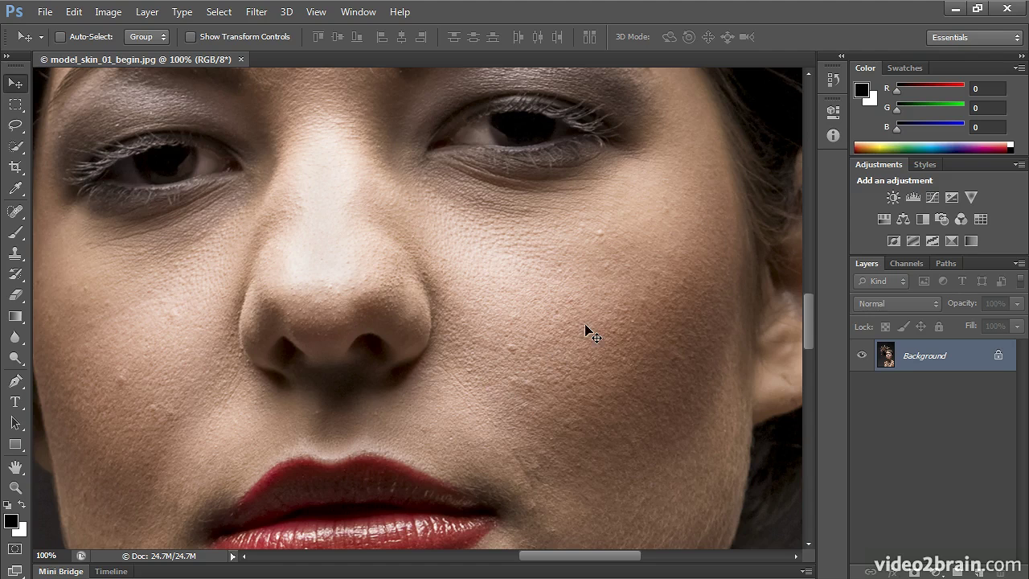
drag(597, 448, 568, 341)
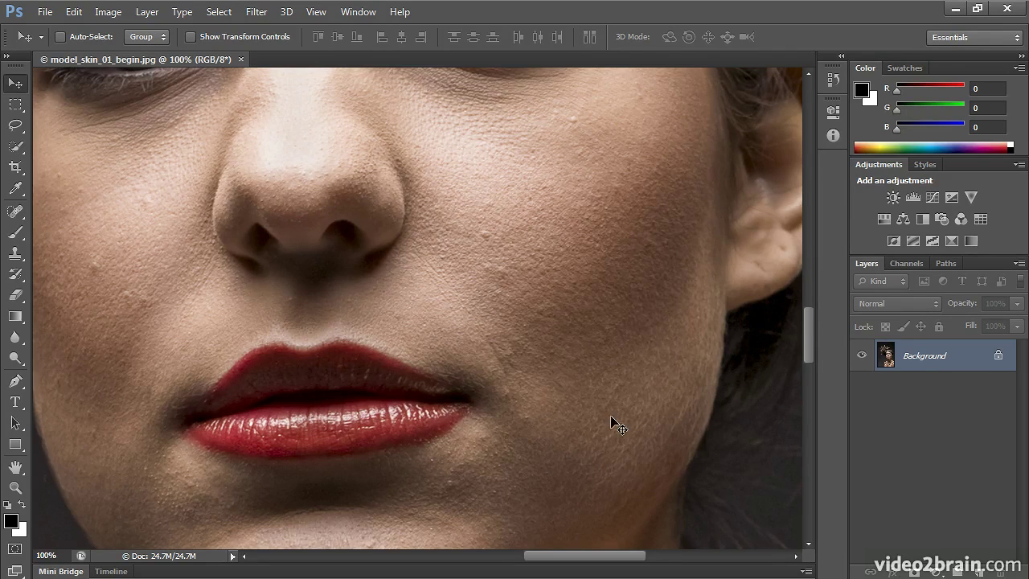
drag(572, 193, 657, 359)
key(ctrl+minus)
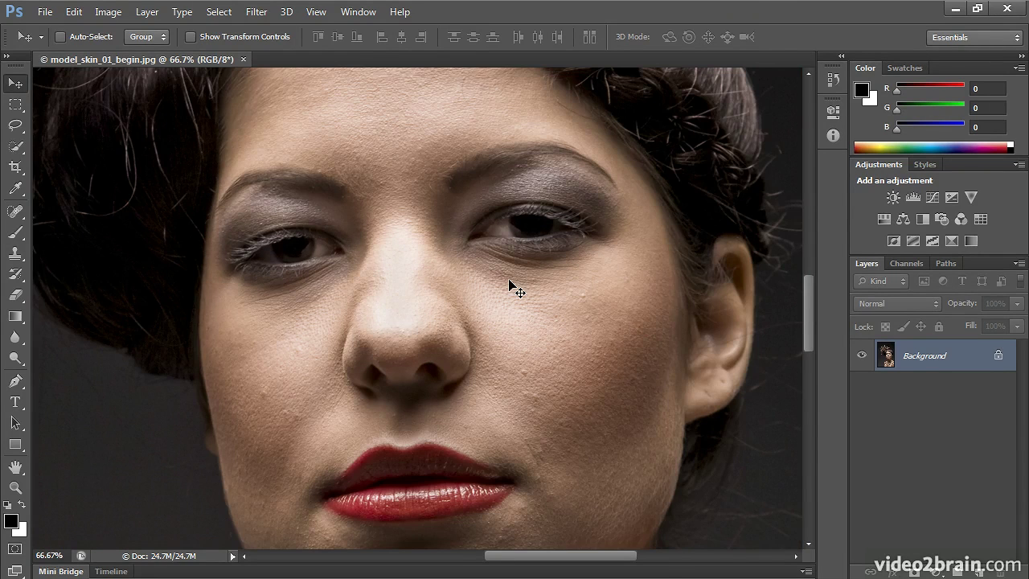
key(ctrl+plus)
key(ctrl+plus)
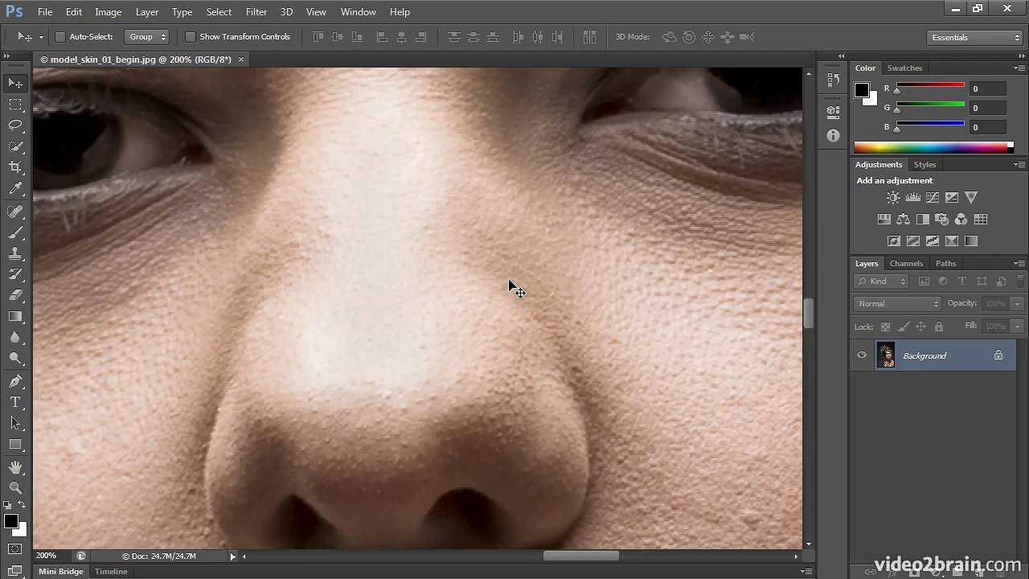
key(ctrl+minus)
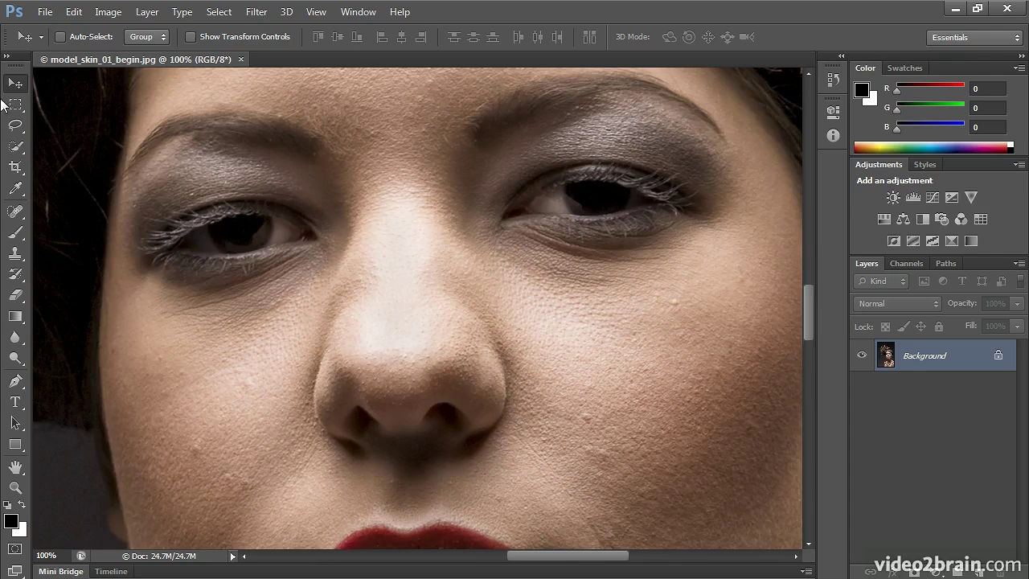
- Use the Patch tool to replace the skin at the inner corner and underside of the model's left eye with smoother cheek skin
click(13, 212)
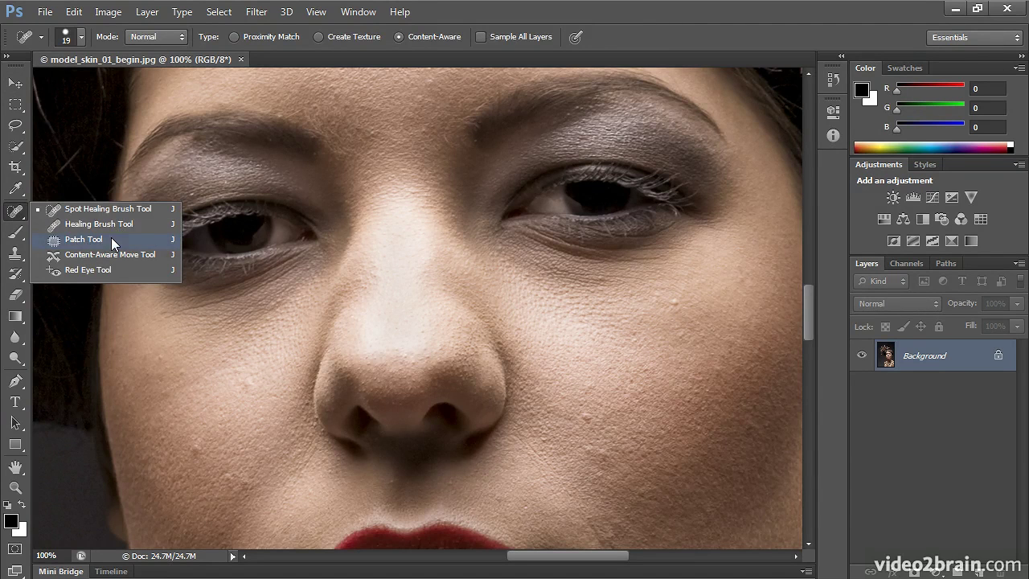
click(83, 239)
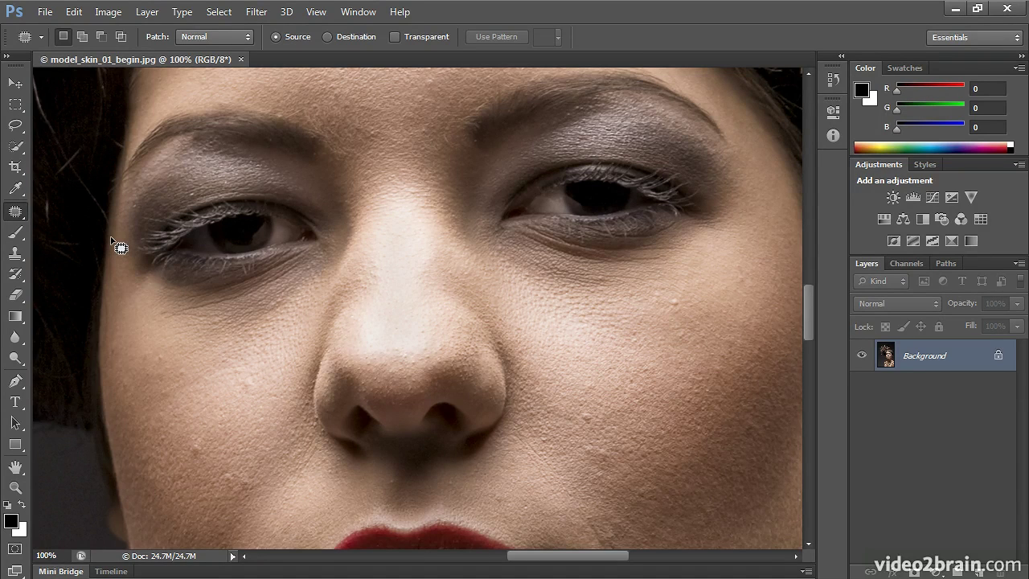
mouse_move(510, 228)
mouse_down()
mouse_move(498, 236)
mouse_move(513, 232)
mouse_up()
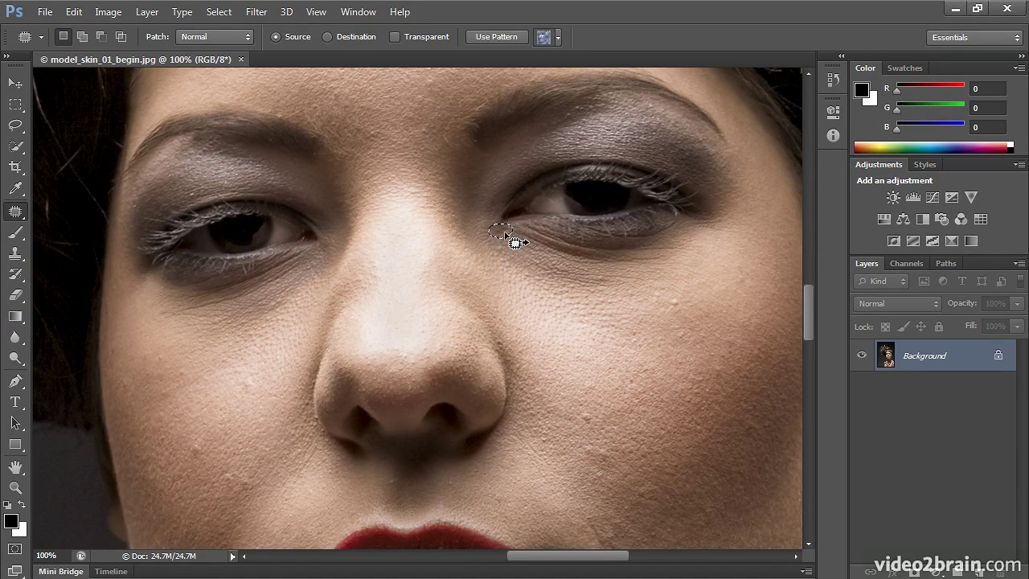
drag(503, 233, 553, 251)
drag(502, 234, 714, 261)
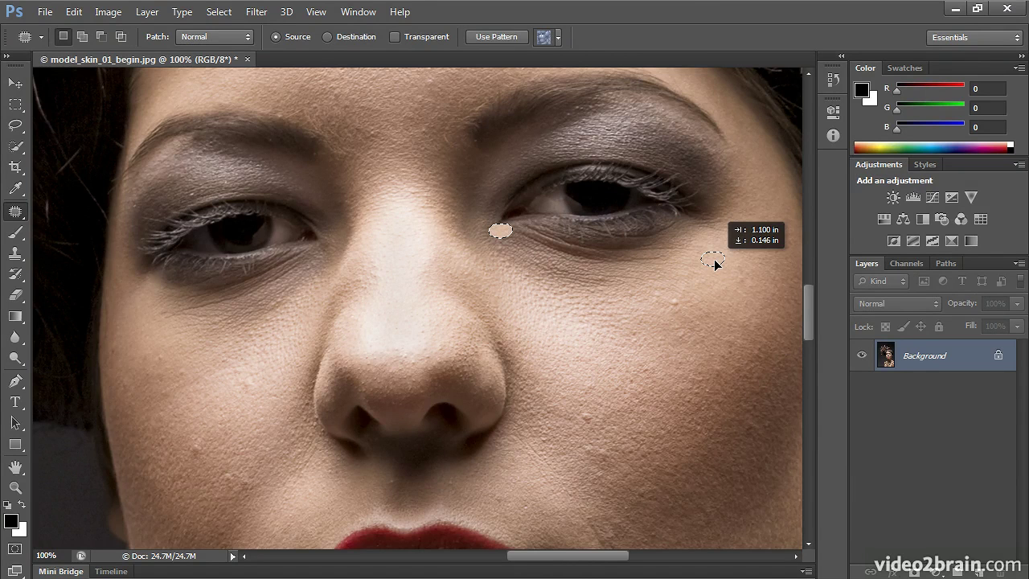
drag(714, 259, 724, 268)
key(ctrl+d)
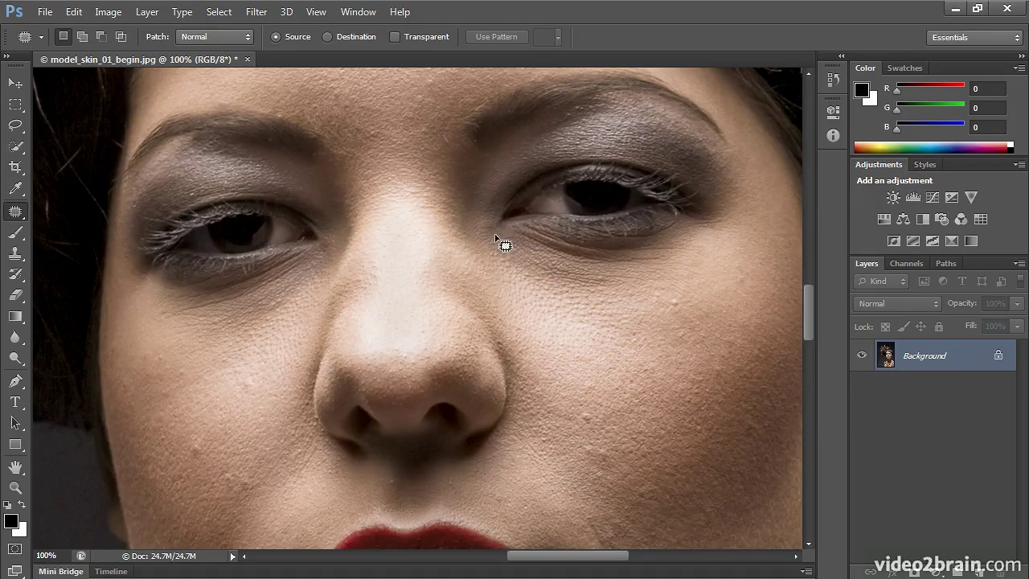
mouse_move(523, 238)
mouse_down()
mouse_move(501, 246)
mouse_move(521, 237)
mouse_move(724, 280)
mouse_up()
key(ctrl+d)
- Switch to the Dodge tool and set its range to Midtones
click(15, 360)
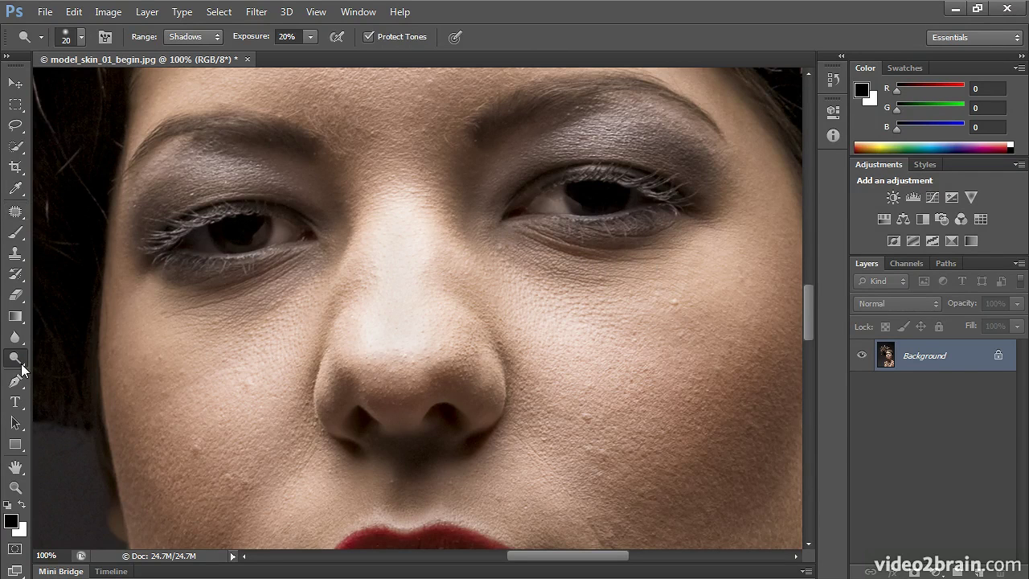
click(211, 37)
click(182, 67)
- Check the RGB values of the shadow under the model's left eye in the Info readout and close it
click(360, 12)
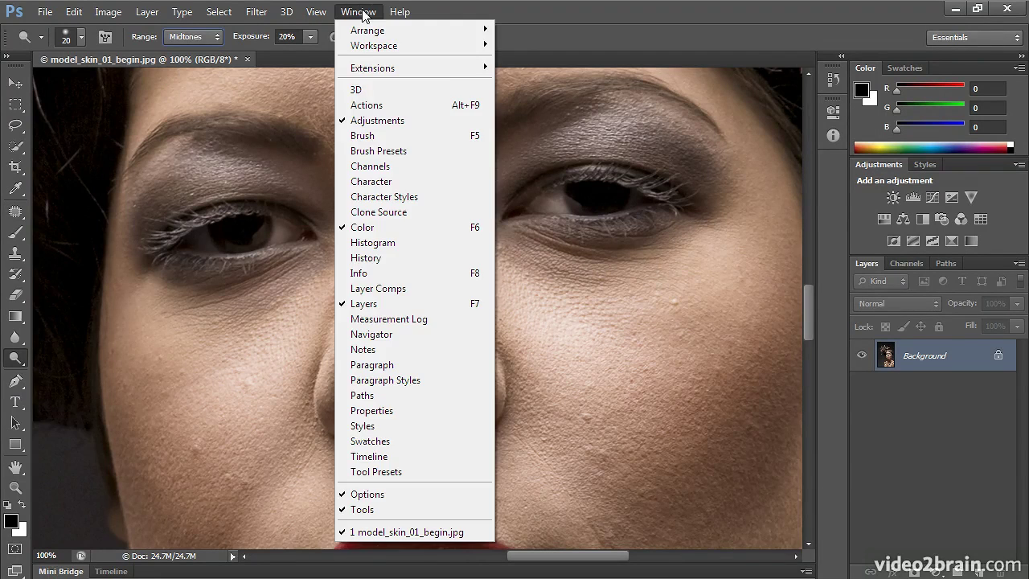
click(416, 270)
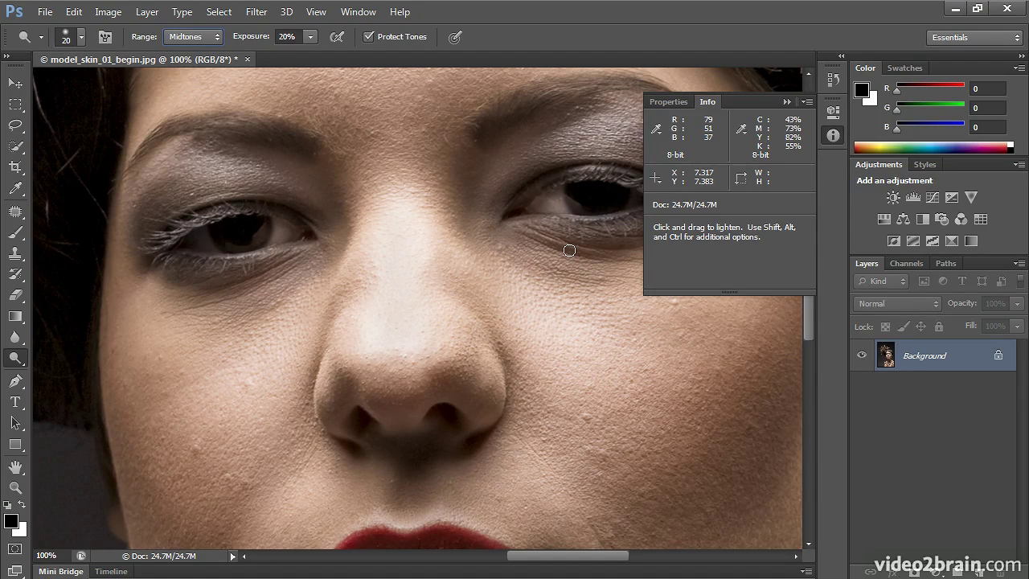
click(835, 136)
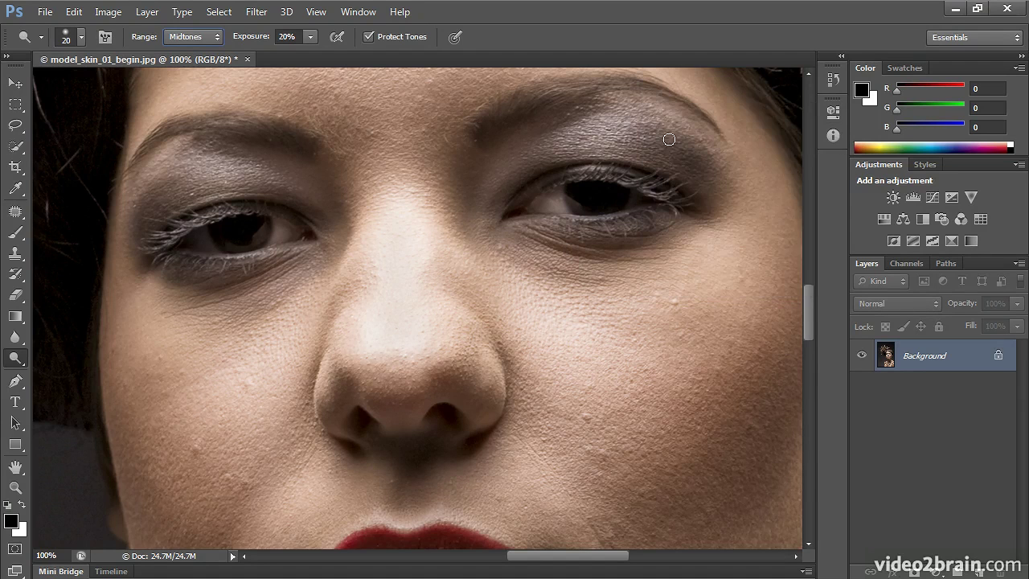
- Try a Dodge exposure of 54% and return it to 20%
click(310, 37)
drag(311, 51, 339, 55)
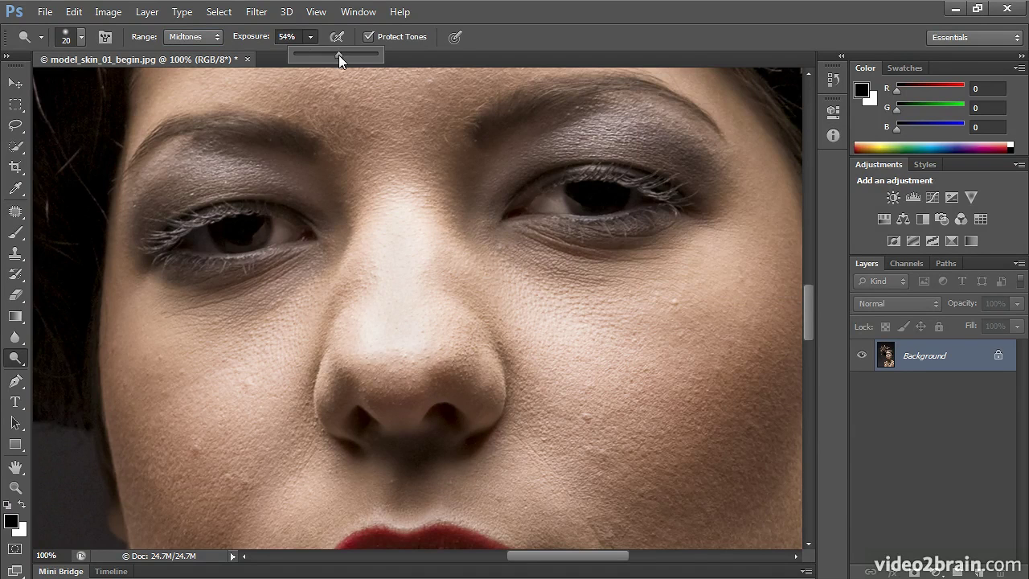
drag(338, 55, 319, 56)
click(551, 33)
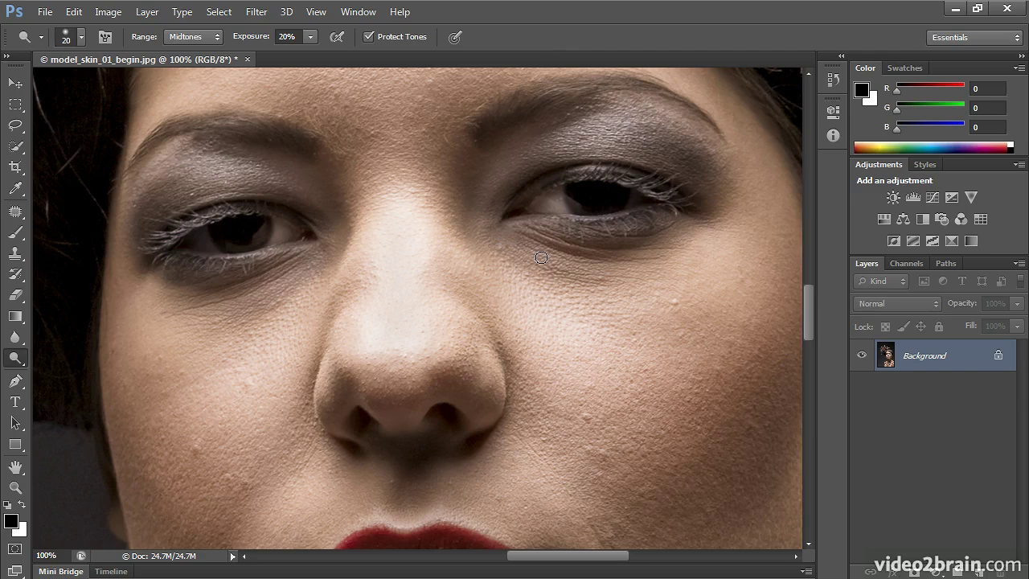
- Dodge the dark shadows beneath both of the model's eyes at 20% exposure, reducing the brush size from 60 to 40 as needed
key(bracketright)
key(bracketright)
key(bracketright)
key(bracketright)
key(bracketright)
mouse_move(533, 258)
mouse_down()
mouse_move(499, 242)
mouse_move(605, 278)
mouse_move(499, 243)
mouse_move(583, 248)
mouse_move(560, 252)
mouse_move(707, 237)
mouse_move(632, 255)
mouse_move(595, 251)
mouse_move(632, 254)
mouse_up()
key(bracketleft)
key(bracketleft)
key(bracketleft)
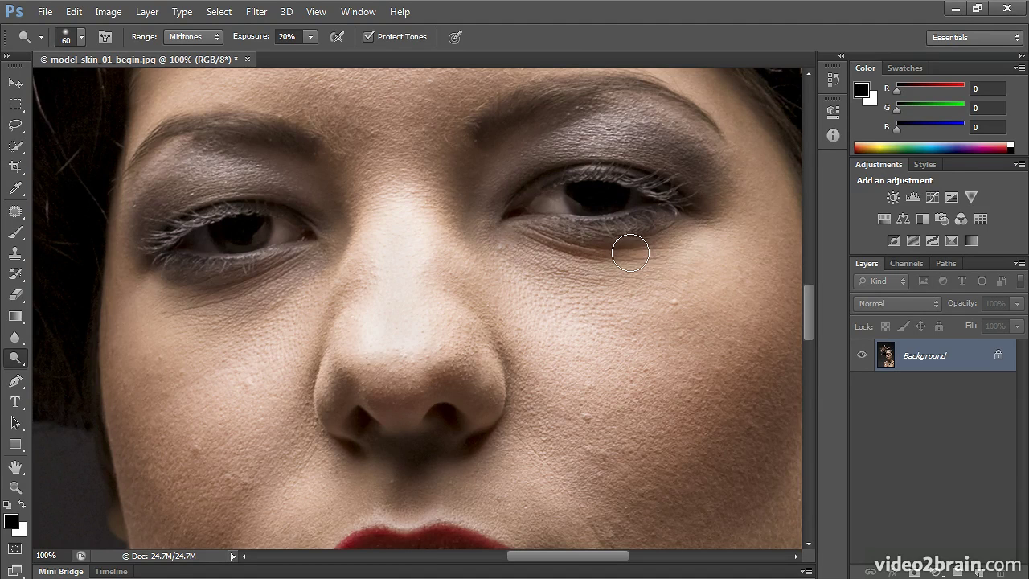
mouse_move(558, 240)
mouse_down()
mouse_move(634, 242)
mouse_move(512, 251)
mouse_move(593, 279)
mouse_move(500, 247)
mouse_move(473, 222)
mouse_move(514, 233)
mouse_up()
mouse_move(567, 247)
mouse_down()
mouse_move(592, 222)
mouse_move(649, 223)
mouse_move(697, 206)
mouse_move(626, 240)
mouse_up()
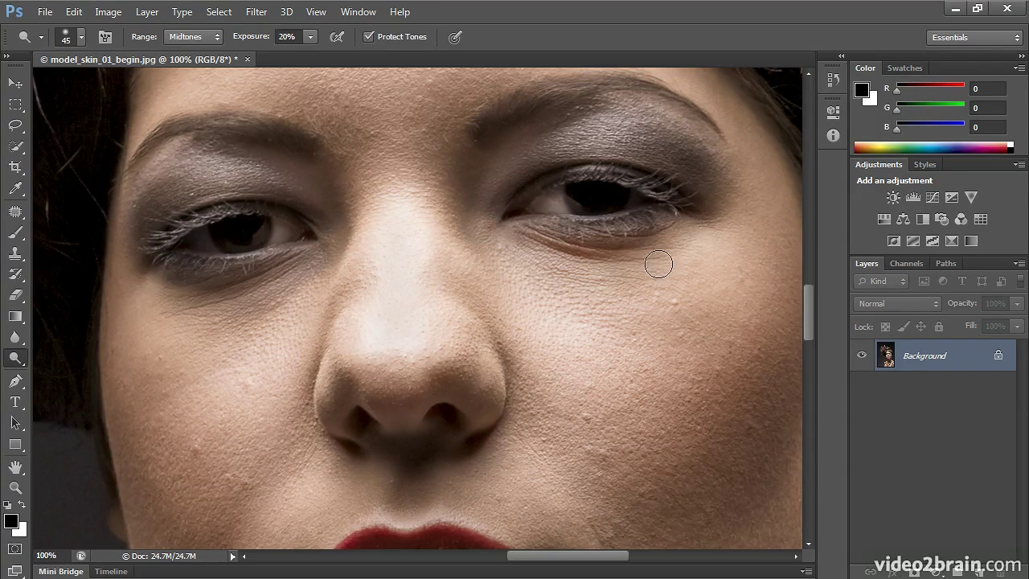
mouse_move(284, 270)
mouse_down()
mouse_move(185, 287)
mouse_move(241, 283)
mouse_move(179, 307)
mouse_move(263, 294)
mouse_move(215, 310)
mouse_move(296, 290)
mouse_move(328, 255)
mouse_move(244, 316)
mouse_move(236, 312)
mouse_move(276, 274)
mouse_move(244, 285)
mouse_move(153, 274)
mouse_up()
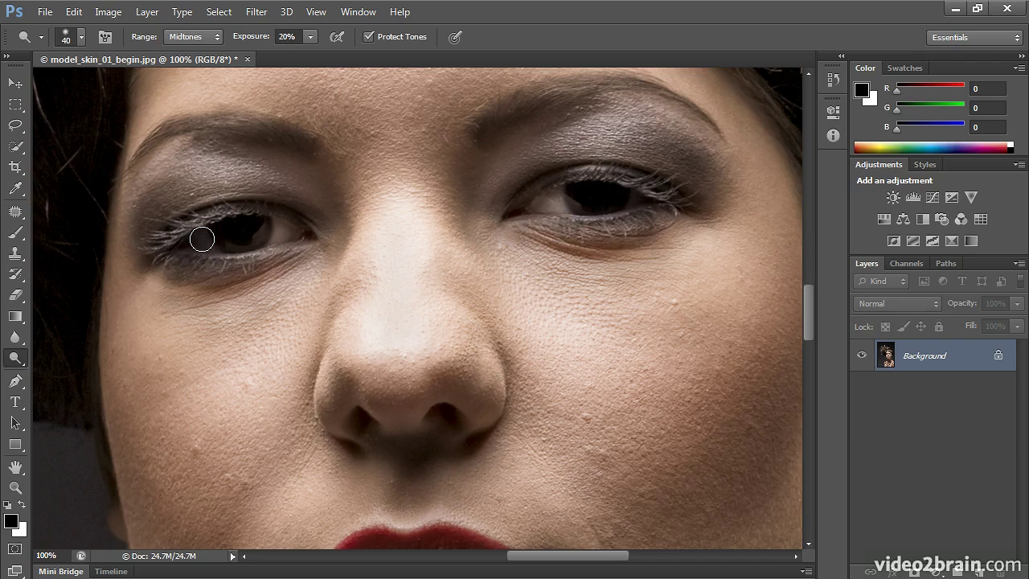
- Brighten the irises and whites of both eyes with a size 35 Dodge brush
key(bracketleft)
drag(206, 248, 249, 240)
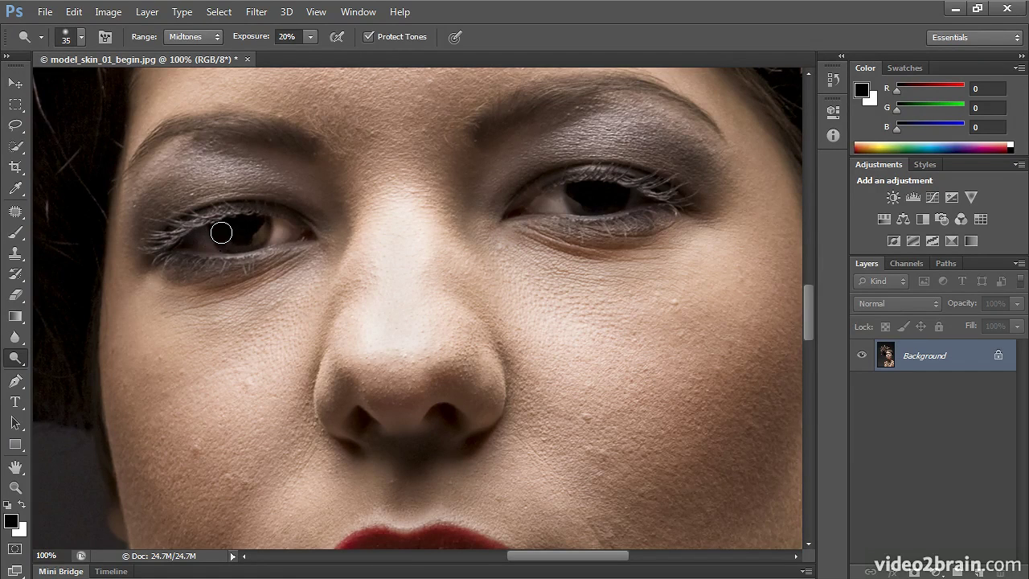
mouse_move(268, 235)
mouse_down()
mouse_move(198, 237)
mouse_move(336, 233)
mouse_up()
mouse_move(537, 212)
mouse_down()
mouse_move(559, 194)
mouse_move(532, 209)
mouse_move(575, 194)
mouse_move(595, 207)
mouse_move(621, 192)
mouse_move(612, 206)
mouse_move(578, 189)
mouse_move(621, 192)
mouse_move(604, 208)
mouse_move(567, 189)
mouse_up()
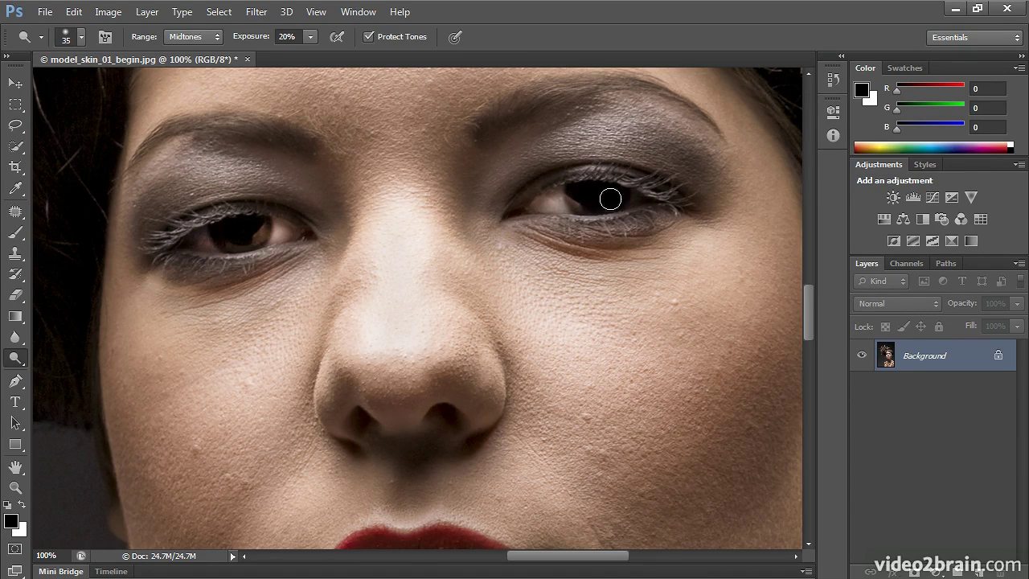
mouse_move(658, 201)
mouse_down()
mouse_move(636, 209)
mouse_move(581, 203)
mouse_move(574, 191)
mouse_move(571, 213)
mouse_move(562, 193)
mouse_move(534, 205)
mouse_move(563, 204)
mouse_up()
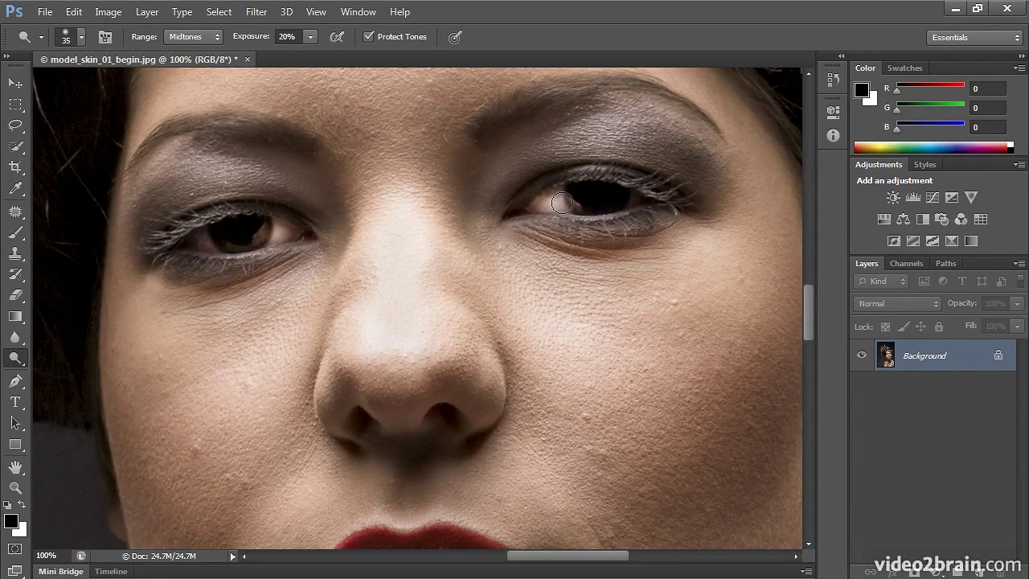
mouse_move(281, 238)
mouse_down()
mouse_move(191, 243)
mouse_move(291, 228)
mouse_move(252, 272)
mouse_up()
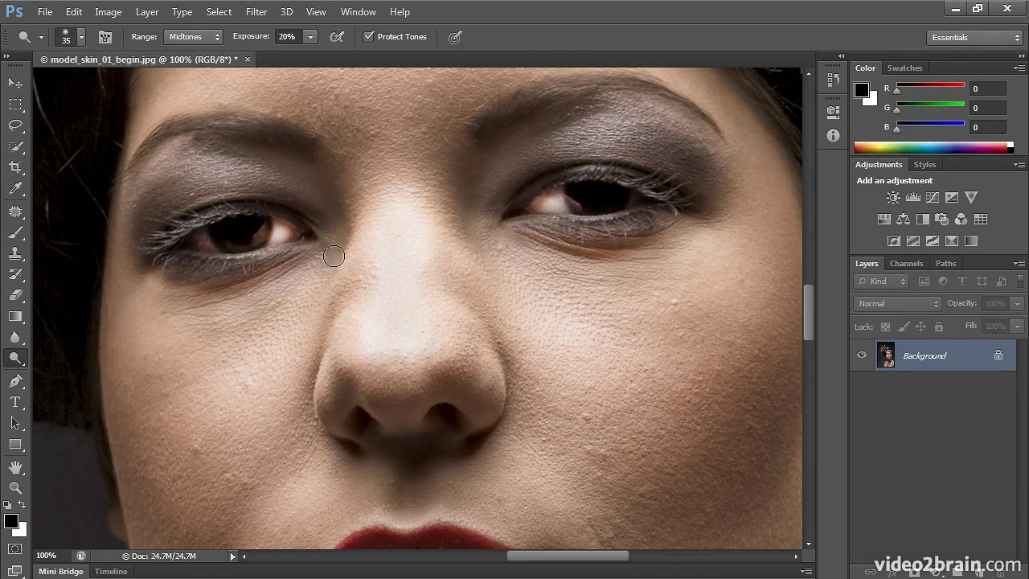
- Tone down the brightened whites of both eyes using the History Brush at 20% opacity and brush size 40
click(16, 274)
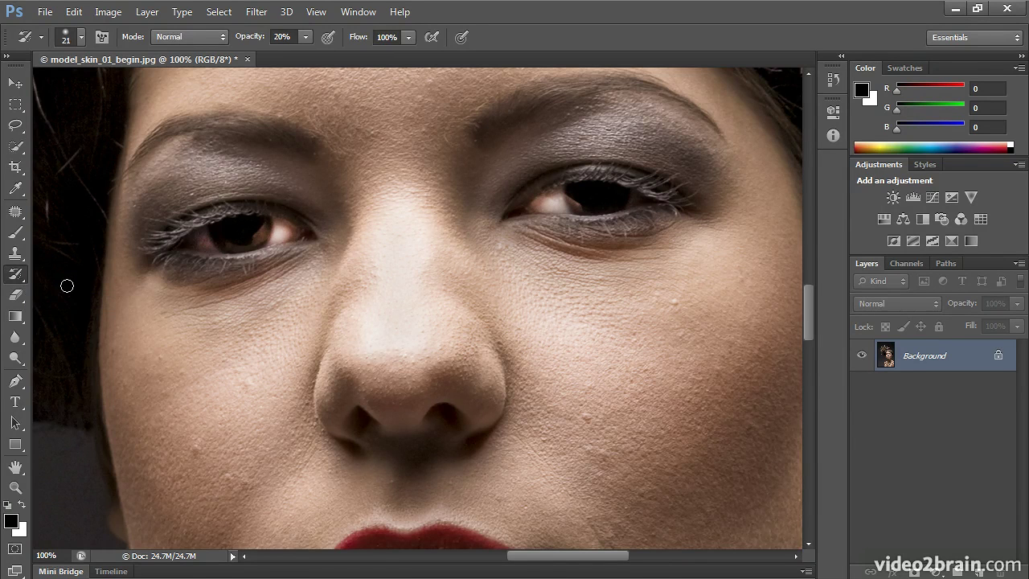
click(305, 36)
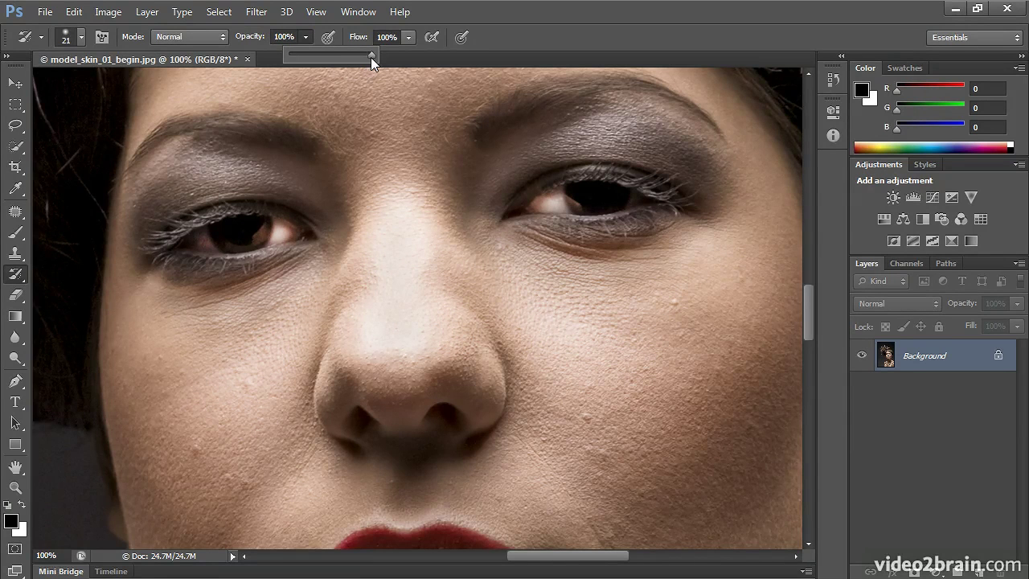
drag(373, 53, 323, 60)
click(612, 46)
key(bracketright)
mouse_move(549, 199)
mouse_down()
mouse_move(525, 200)
mouse_move(560, 209)
mouse_move(534, 206)
mouse_move(557, 201)
mouse_up()
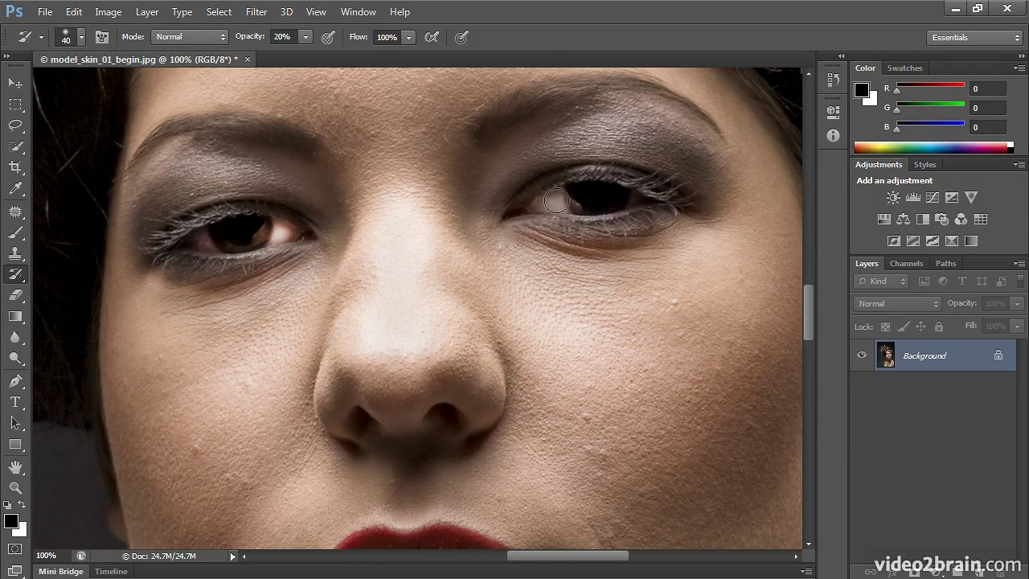
mouse_move(294, 227)
mouse_down()
mouse_move(272, 247)
mouse_move(196, 238)
mouse_move(214, 252)
mouse_move(177, 239)
mouse_up()
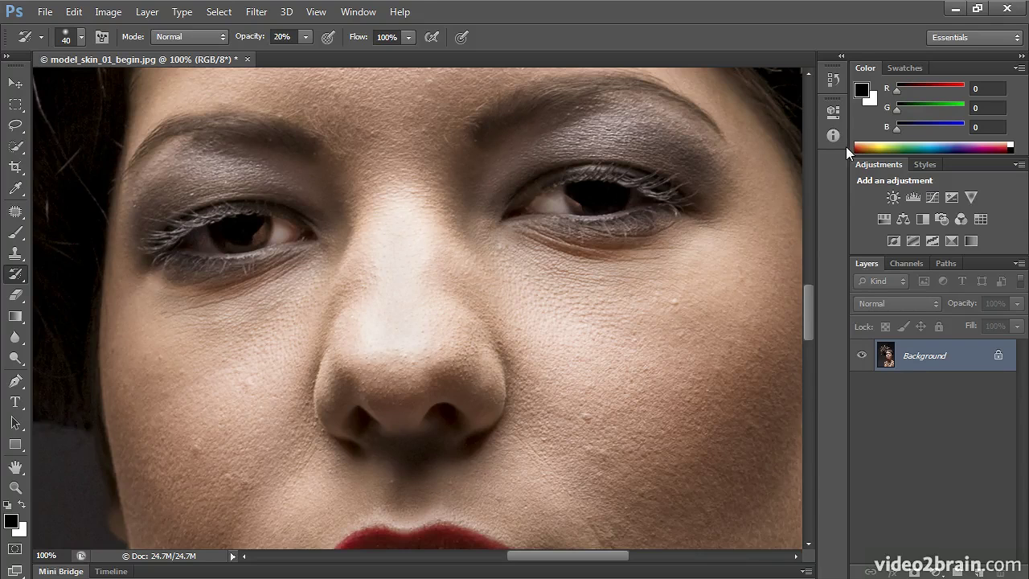
- Compare the state before the eye retouching with the latest History Brush state in the image history, ending on the latest
click(838, 82)
mouse_move(807, 329)
mouse_down()
mouse_move(833, 107)
mouse_move(811, 145)
mouse_move(817, 422)
mouse_up()
click(776, 101)
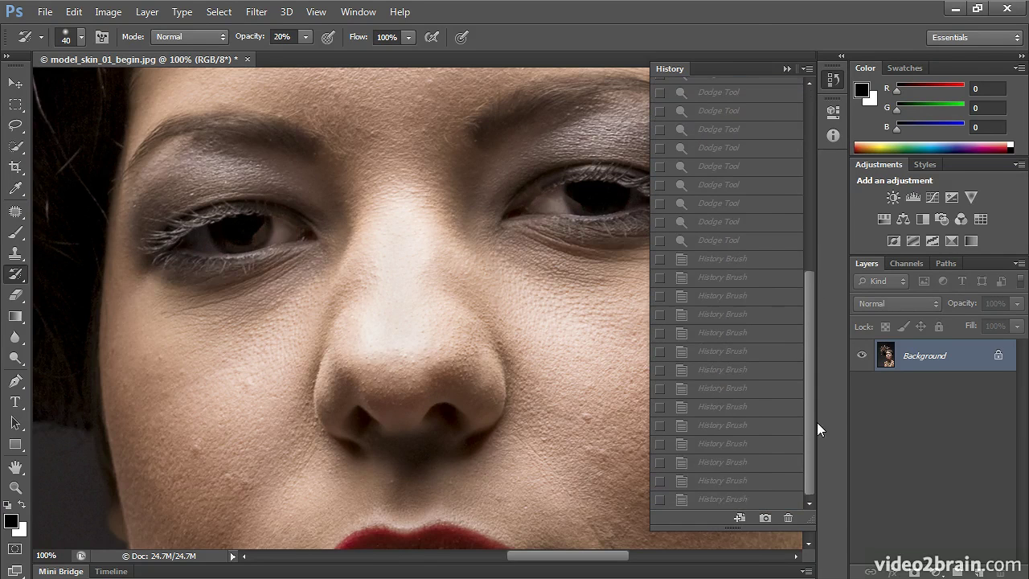
click(721, 500)
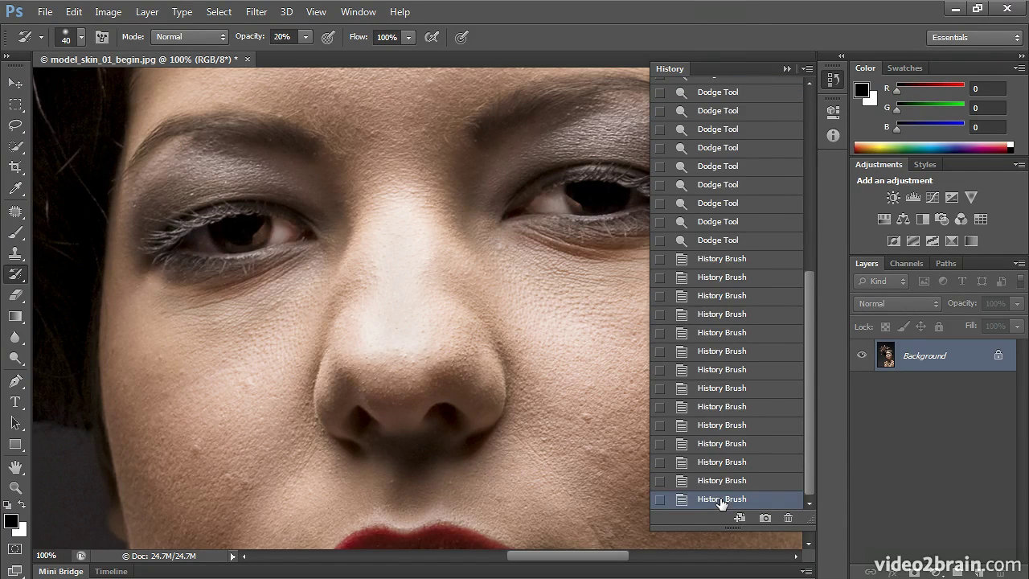
click(833, 79)
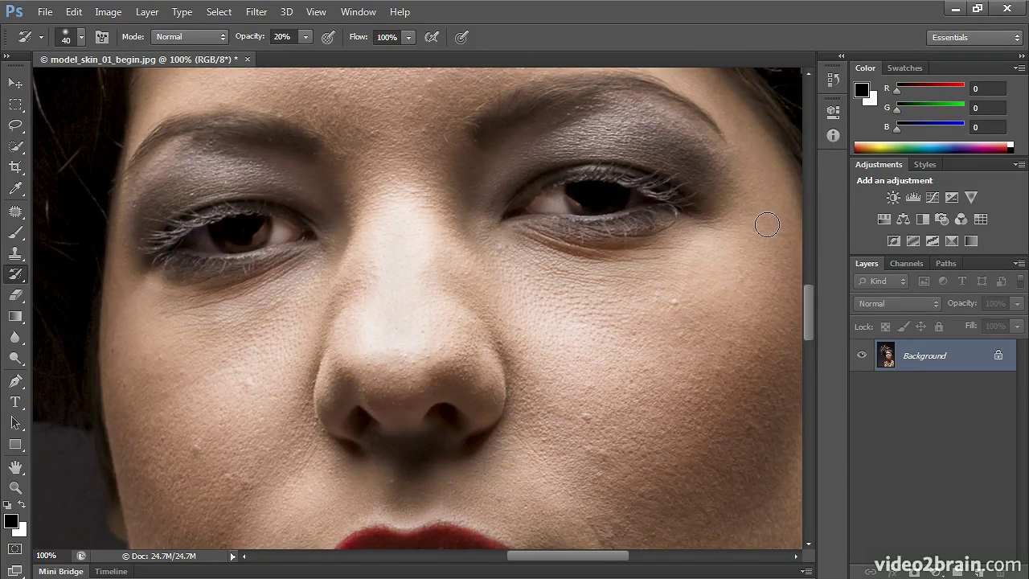
- Patch the skin beside the left corner of the model's mouth with nearby clean skin, clearing the selection after each patch
key(ctrl+minus)
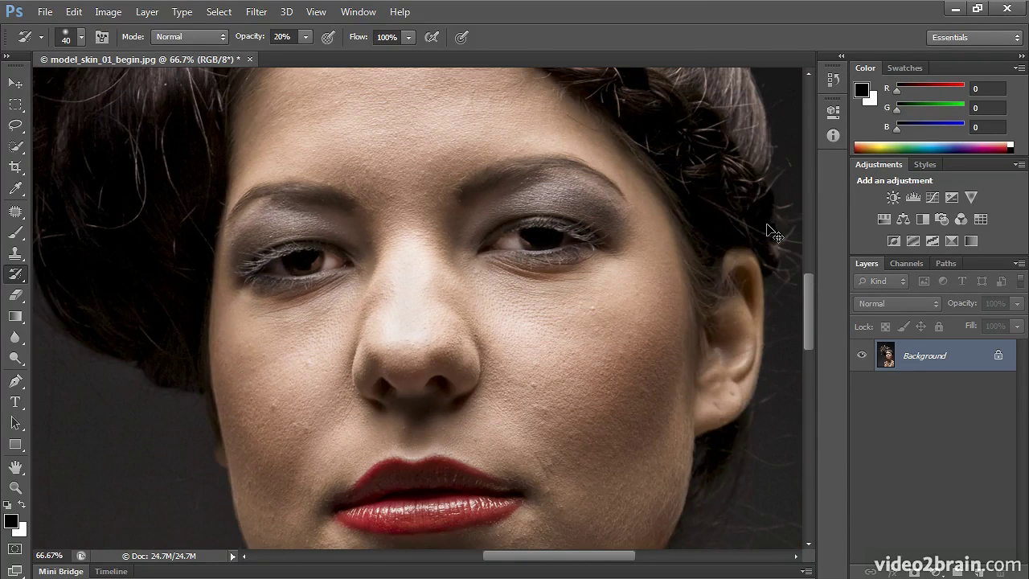
click(20, 217)
mouse_move(527, 513)
mouse_down()
mouse_move(551, 528)
mouse_move(579, 520)
mouse_move(575, 507)
mouse_move(592, 510)
mouse_up()
key(ctrl+d)
mouse_move(566, 465)
mouse_down()
mouse_move(554, 462)
mouse_move(556, 485)
mouse_move(555, 474)
mouse_up()
key(ctrl+d)
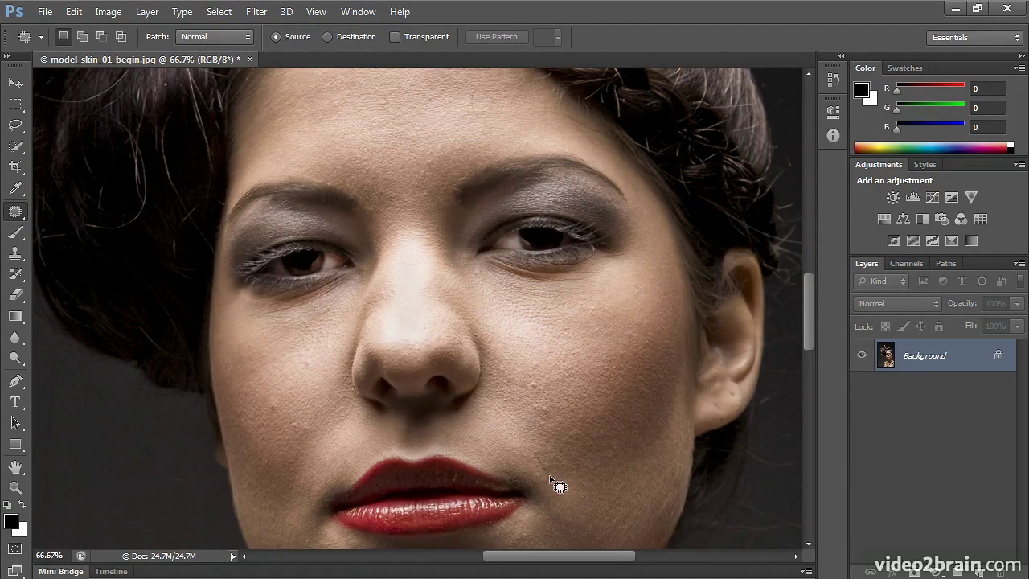
- Patch the blemishes on the model's left cheek and the skin beneath the left eye, clearing each selection
mouse_move(540, 381)
mouse_down()
mouse_move(515, 405)
mouse_move(567, 407)
mouse_move(543, 383)
mouse_up()
mouse_move(538, 395)
mouse_down()
mouse_move(577, 380)
mouse_move(525, 363)
mouse_move(538, 387)
mouse_move(540, 364)
mouse_up()
key(ctrl+d)
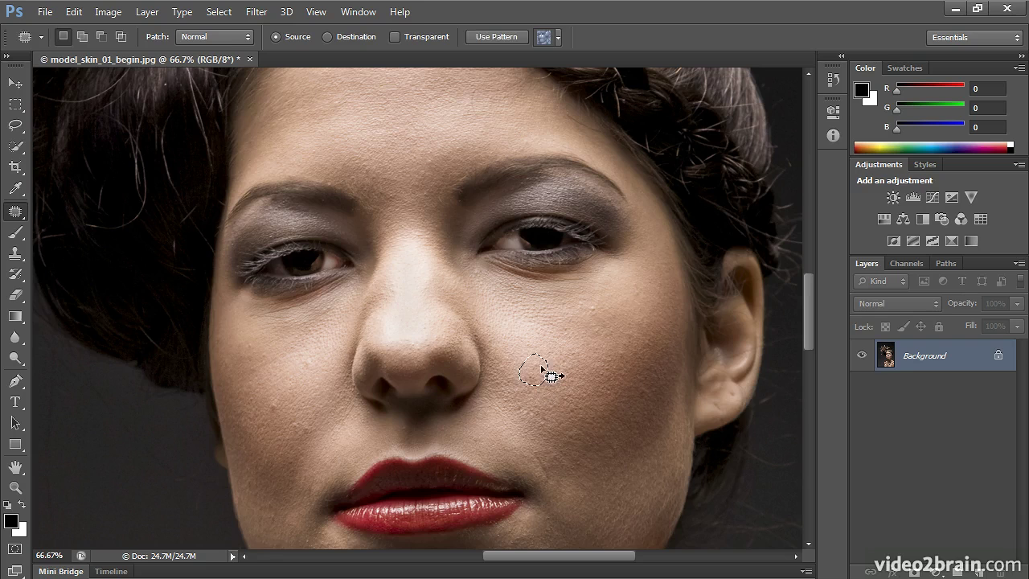
mouse_move(598, 304)
mouse_down()
mouse_move(581, 319)
mouse_move(584, 333)
mouse_up()
key(ctrl+d)
mouse_move(477, 279)
mouse_down()
mouse_move(502, 272)
mouse_move(620, 285)
mouse_up()
key(ctrl+d)
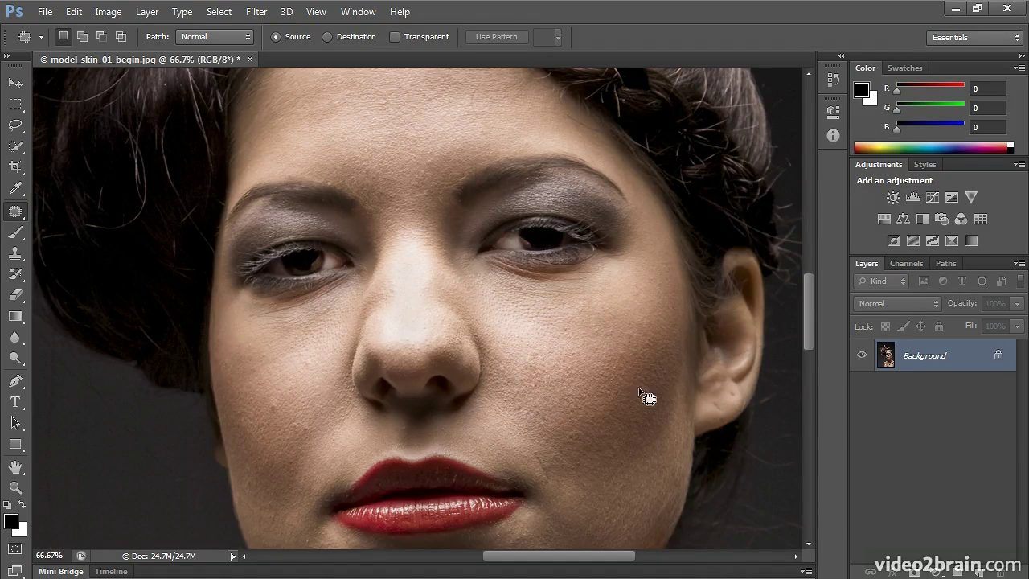
- Patch the blemishes on both cheeks beside the model's nose and mouth with nearby clean skin, clearing each selection
mouse_move(529, 346)
mouse_down()
mouse_move(524, 373)
mouse_move(557, 359)
mouse_move(524, 408)
mouse_up()
key(ctrl+d)
mouse_move(306, 421)
mouse_down()
mouse_move(294, 443)
mouse_move(307, 419)
mouse_move(325, 438)
mouse_move(356, 437)
mouse_up()
key(ctrl+d)
mouse_move(313, 345)
mouse_down()
mouse_move(304, 358)
mouse_move(319, 360)
mouse_move(294, 363)
mouse_up()
key(ctrl+d)
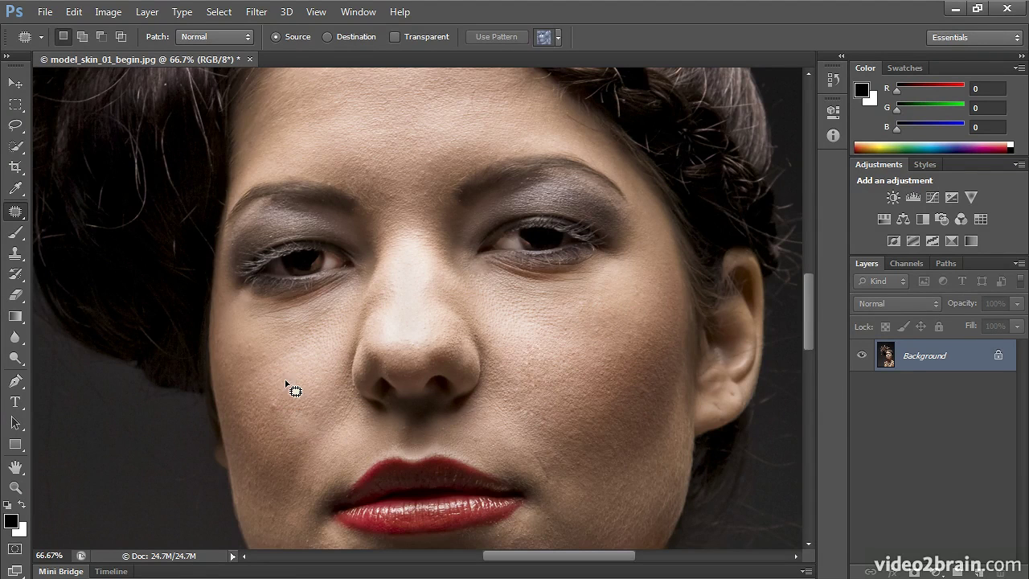
mouse_move(310, 403)
mouse_down()
mouse_move(279, 437)
mouse_move(309, 443)
mouse_move(322, 387)
mouse_up()
key(ctrl+d)
- Patch the uneven skin around the model's chin and below the corner of the mouth, clearing the selection after each patch
drag(552, 421, 548, 314)
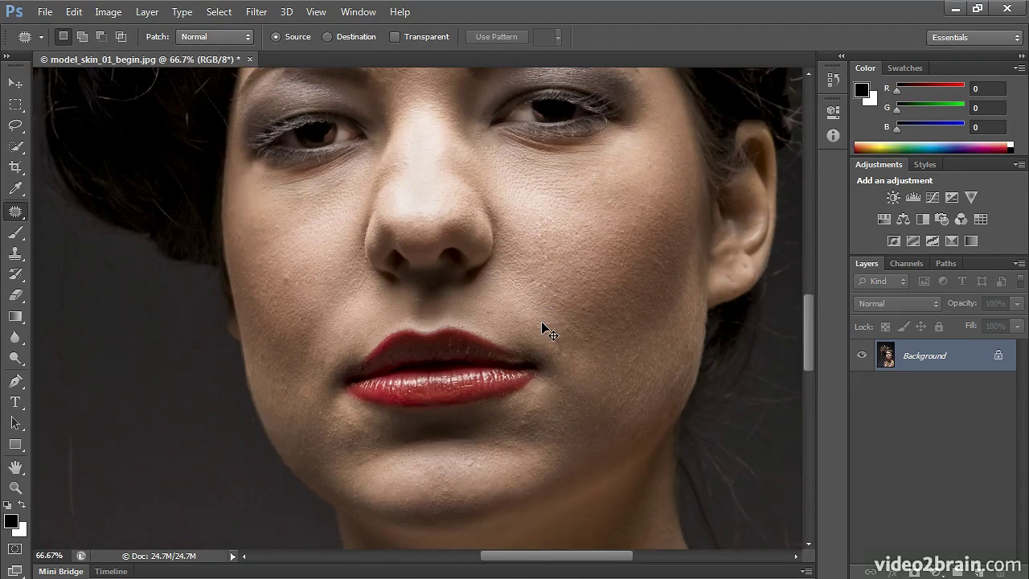
key(ctrl+plus)
drag(485, 386, 485, 281)
mouse_move(338, 374)
mouse_down()
mouse_move(278, 357)
mouse_move(259, 369)
mouse_move(268, 391)
mouse_move(334, 424)
mouse_move(357, 413)
mouse_move(343, 373)
mouse_move(437, 406)
mouse_move(594, 401)
mouse_move(739, 325)
mouse_up()
mouse_move(450, 491)
mouse_down()
mouse_move(475, 477)
mouse_move(442, 482)
mouse_up()
mouse_move(608, 381)
mouse_down()
mouse_move(568, 384)
mouse_move(593, 384)
mouse_up()
key(ctrl+d)
mouse_move(493, 419)
mouse_down()
mouse_move(528, 449)
mouse_move(668, 427)
mouse_up()
key(ctrl+d)
mouse_move(524, 458)
mouse_down()
mouse_move(489, 475)
mouse_move(519, 452)
mouse_move(672, 411)
mouse_up()
key(ctrl+d)
- Patch the remaining uneven spots across the chin beneath the lower lip with skin from the lower cheek, then clear the selection
drag(555, 467, 566, 432)
drag(537, 447, 657, 414)
mouse_move(527, 412)
mouse_down()
mouse_move(492, 409)
mouse_move(667, 413)
mouse_up()
mouse_move(477, 450)
mouse_down()
mouse_move(410, 428)
mouse_move(482, 426)
mouse_up()
mouse_move(450, 443)
mouse_down()
mouse_move(628, 428)
mouse_move(661, 411)
mouse_up()
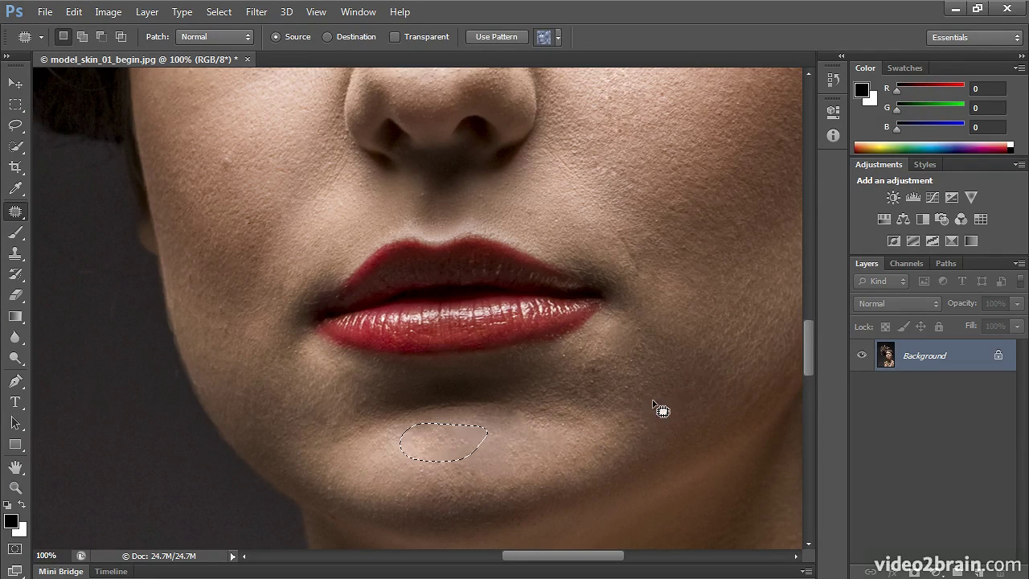
key(ctrl+d)
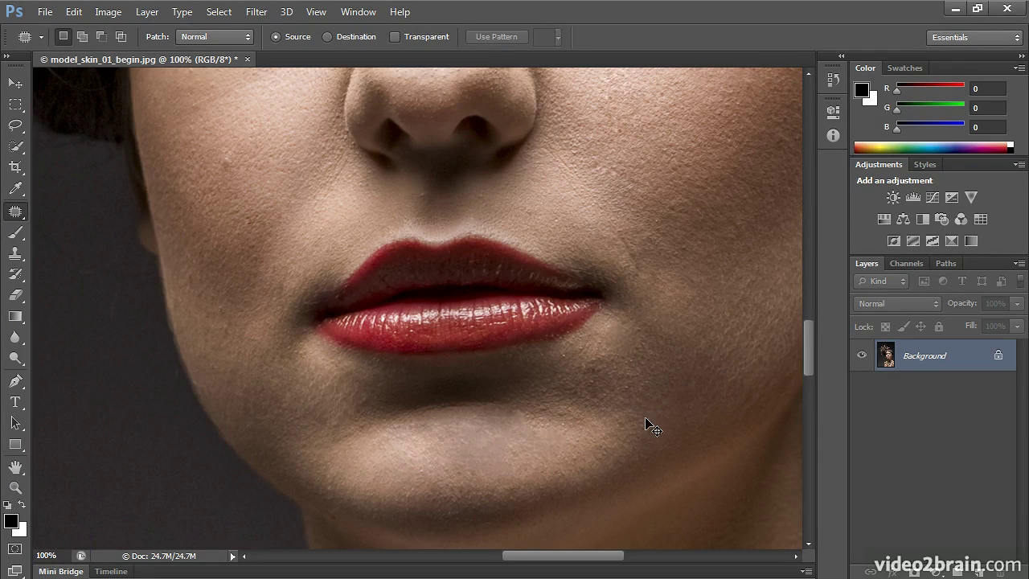
key(ctrl+0)
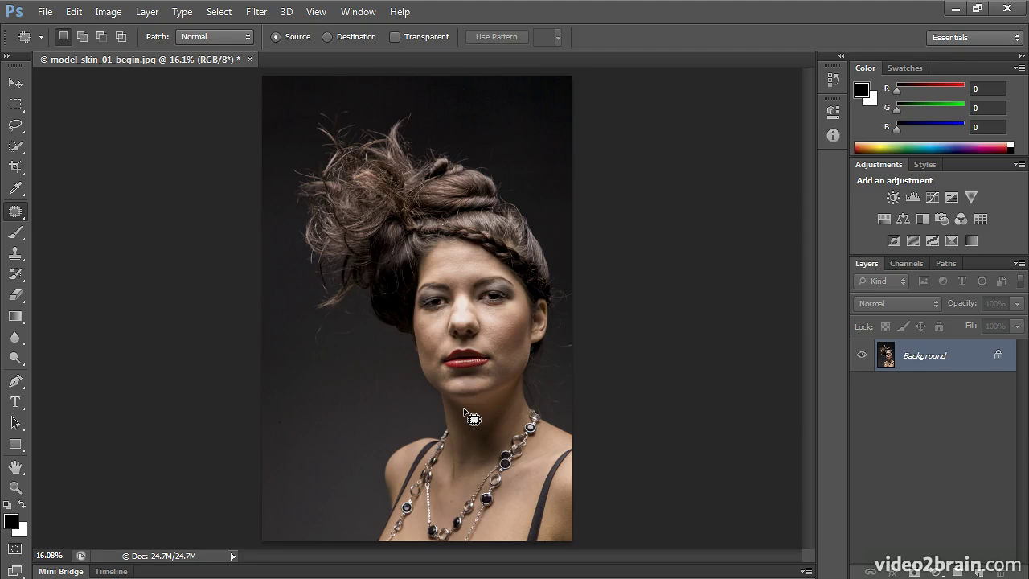
- Start the Liquify filter on the portrait and set its brush size to 601
click(263, 11)
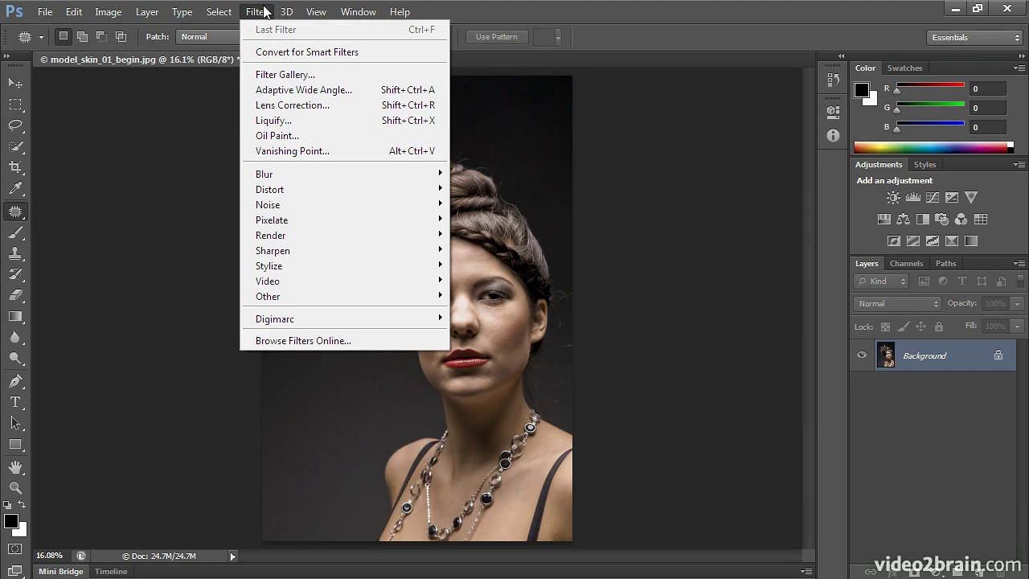
click(295, 120)
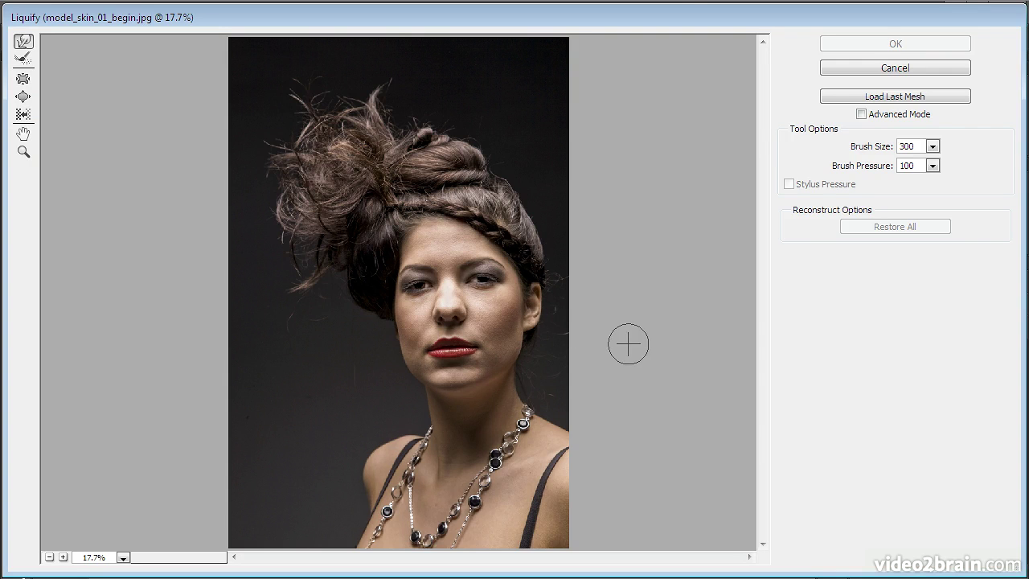
click(932, 148)
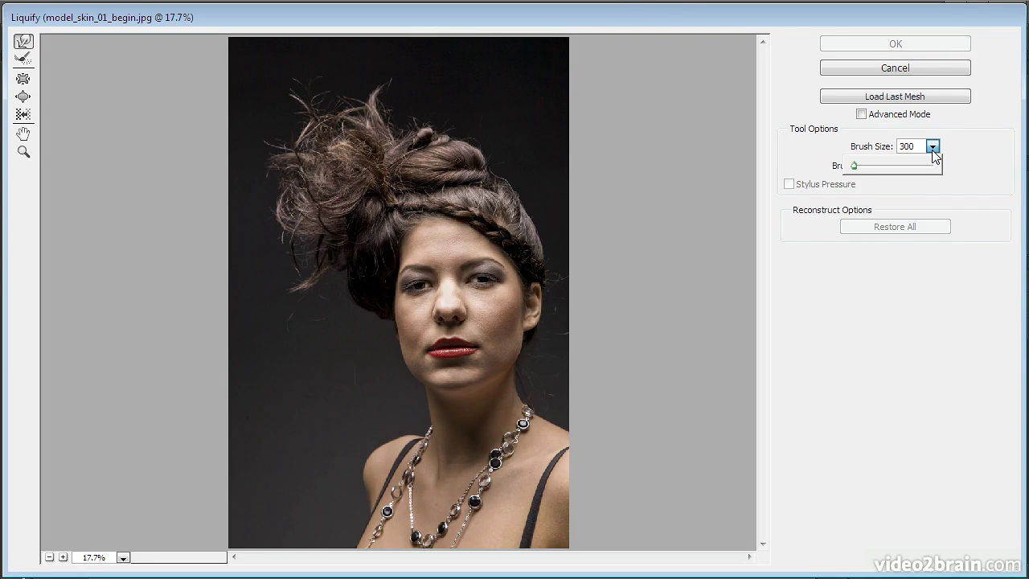
mouse_move(855, 165)
mouse_down()
mouse_move(933, 167)
mouse_move(858, 185)
mouse_up()
click(651, 15)
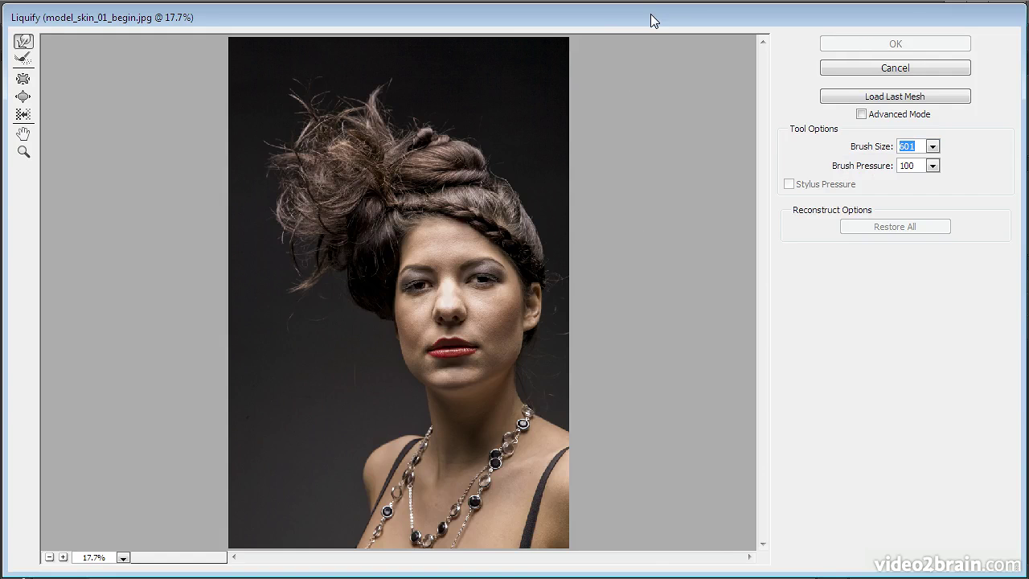
- Push the model's chin slightly upward to shorten it and apply the Liquify filter
key(ctrl+plus)
key(ctrl+plus)
key(ctrl+plus)
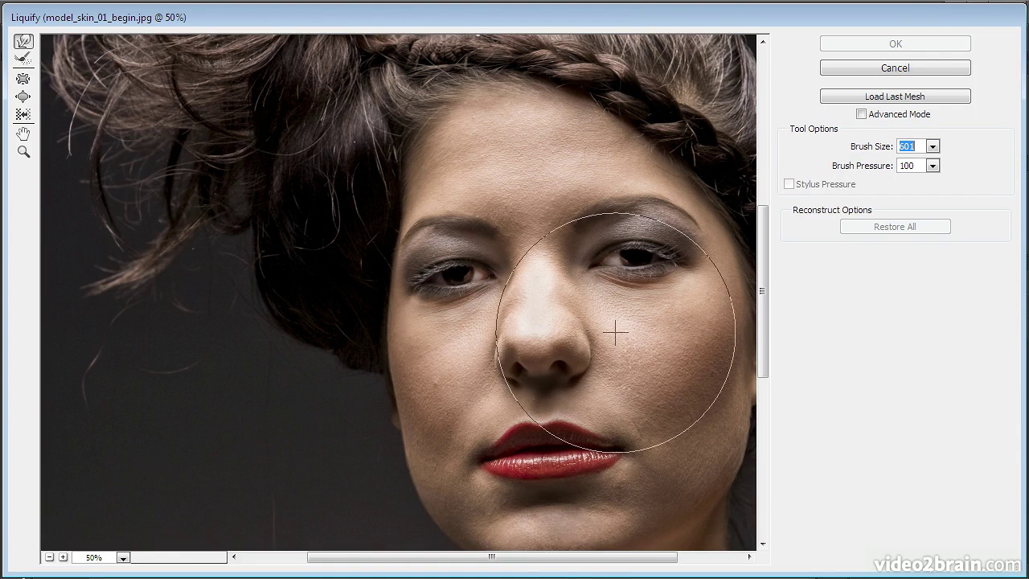
drag(519, 561, 592, 567)
scroll(636, 465, down, 3)
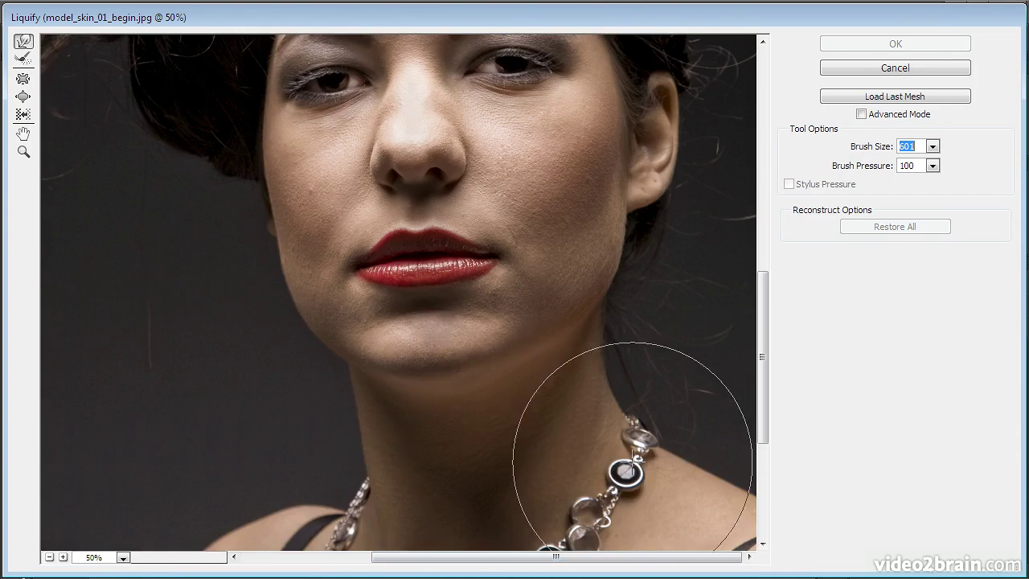
drag(440, 431, 437, 410)
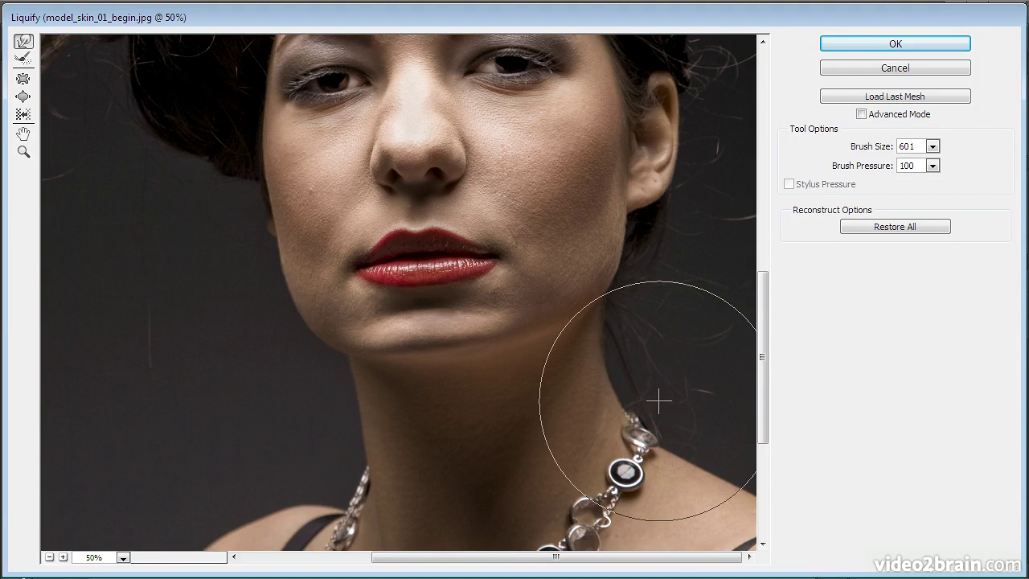
click(845, 66)
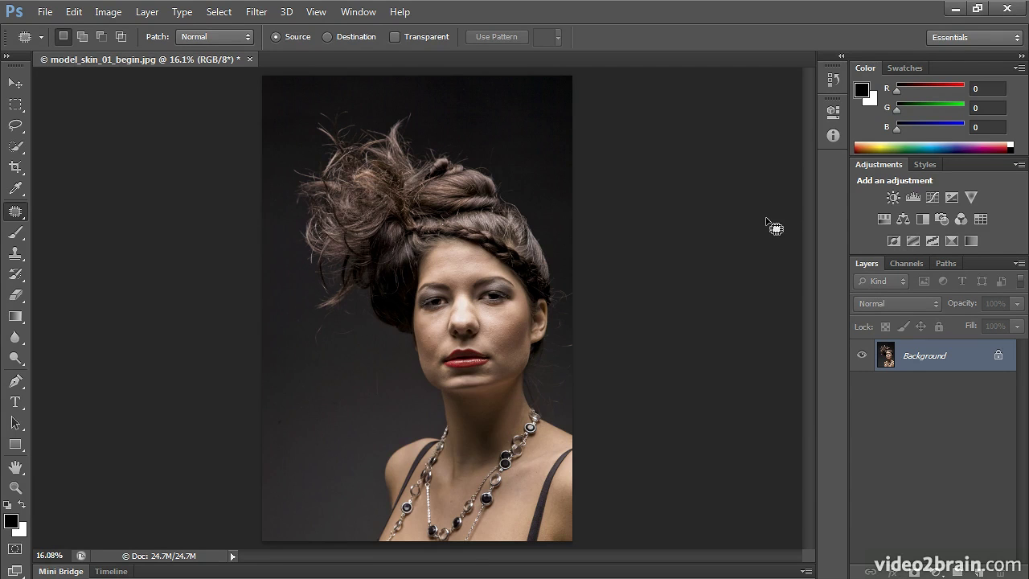
- Create a history snapshot of the state just before Liquify, then return to the Liquify state
click(833, 79)
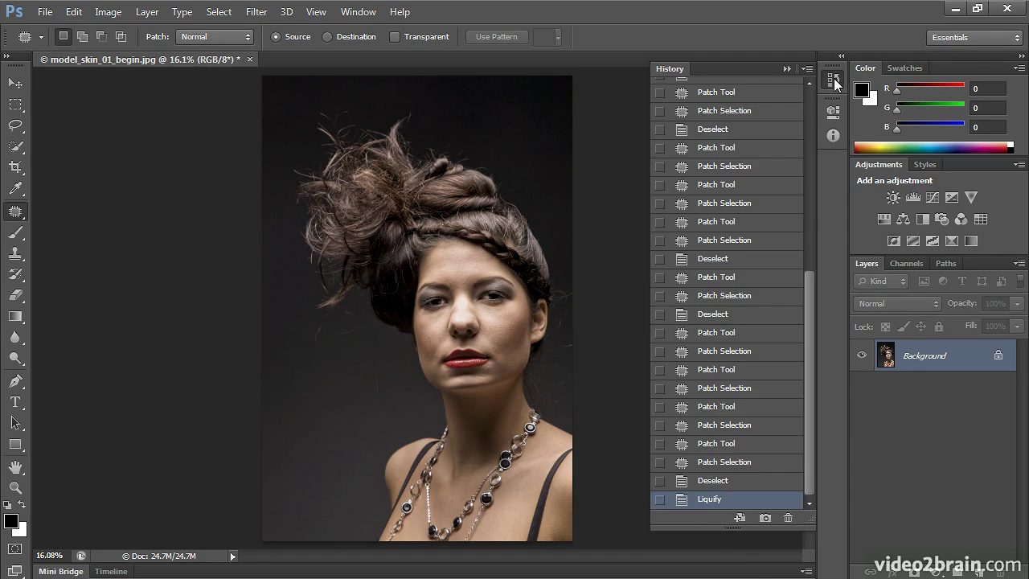
click(712, 481)
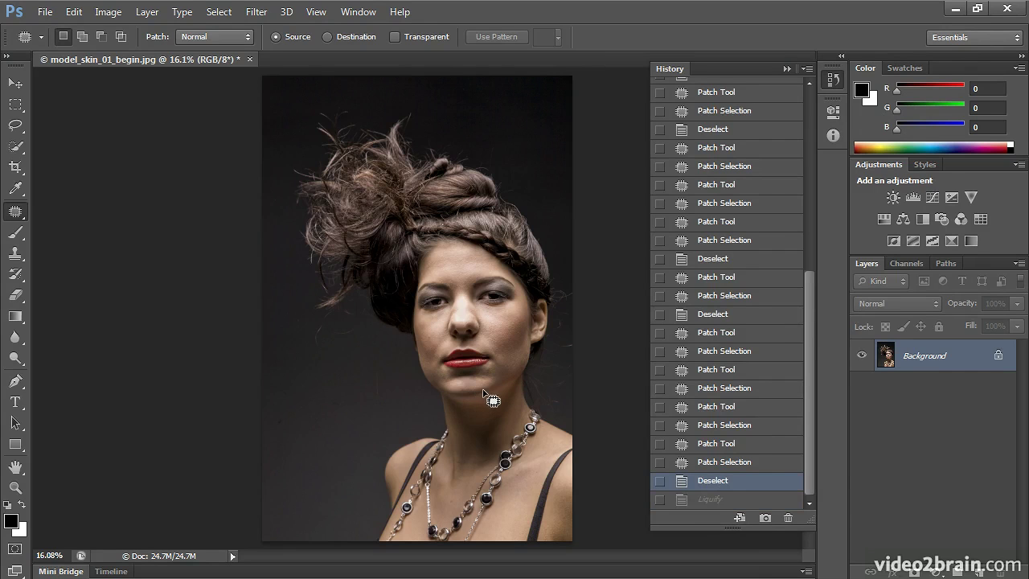
click(766, 519)
scroll(808, 451, down, 1)
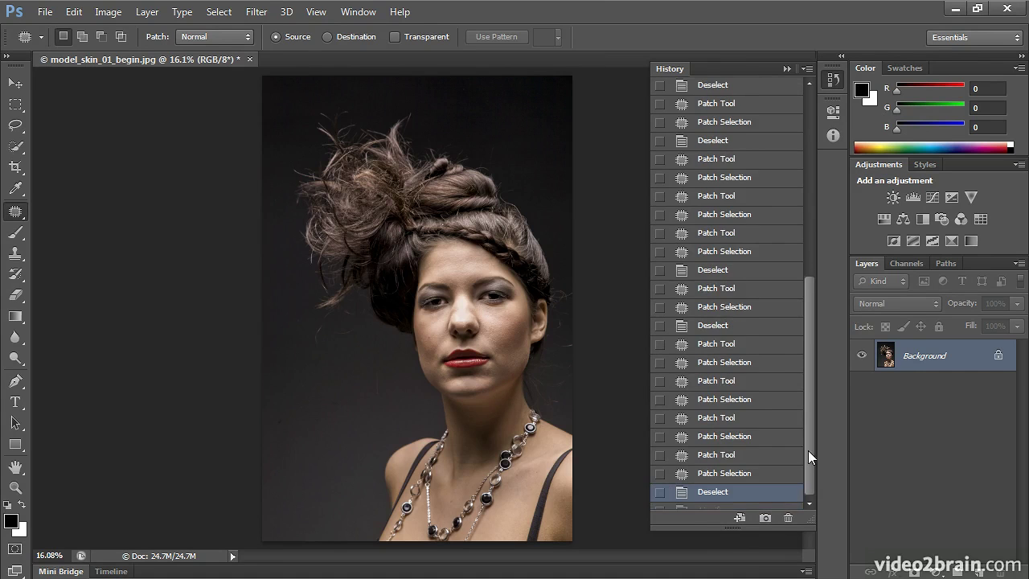
click(707, 506)
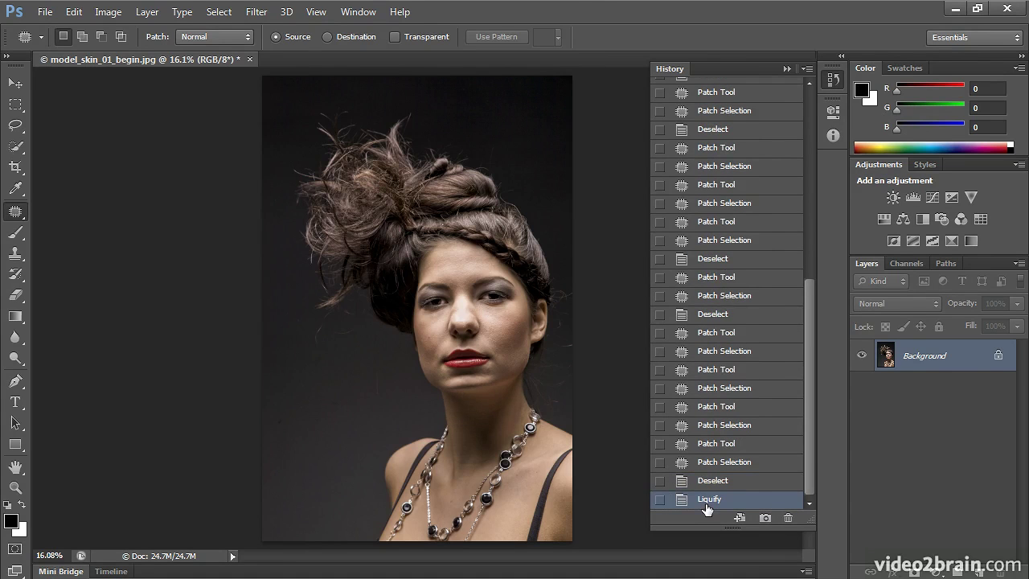
- Set Snapshot 1 as the source for the History Brush and activate that brush
drag(812, 482, 833, 154)
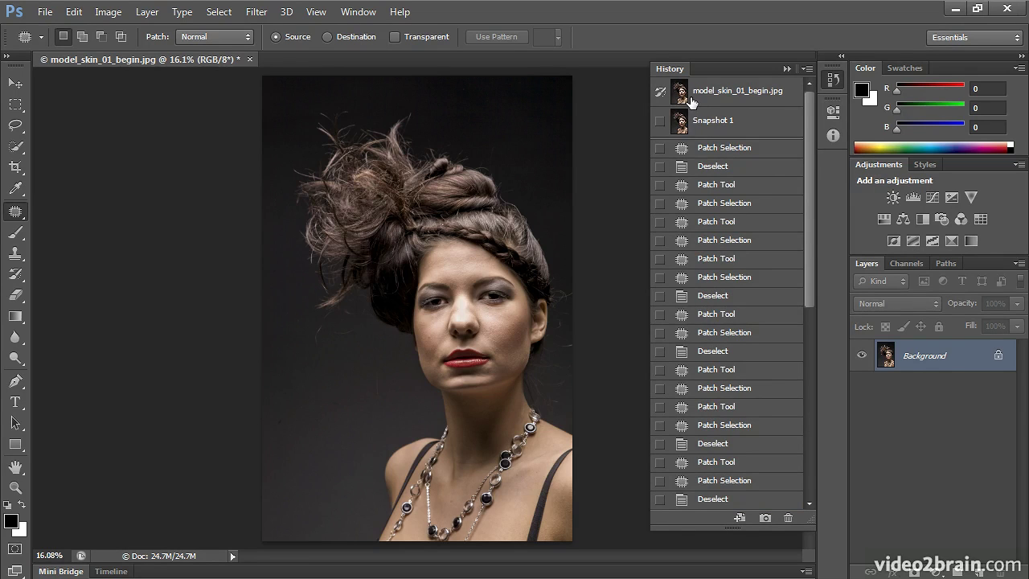
click(660, 121)
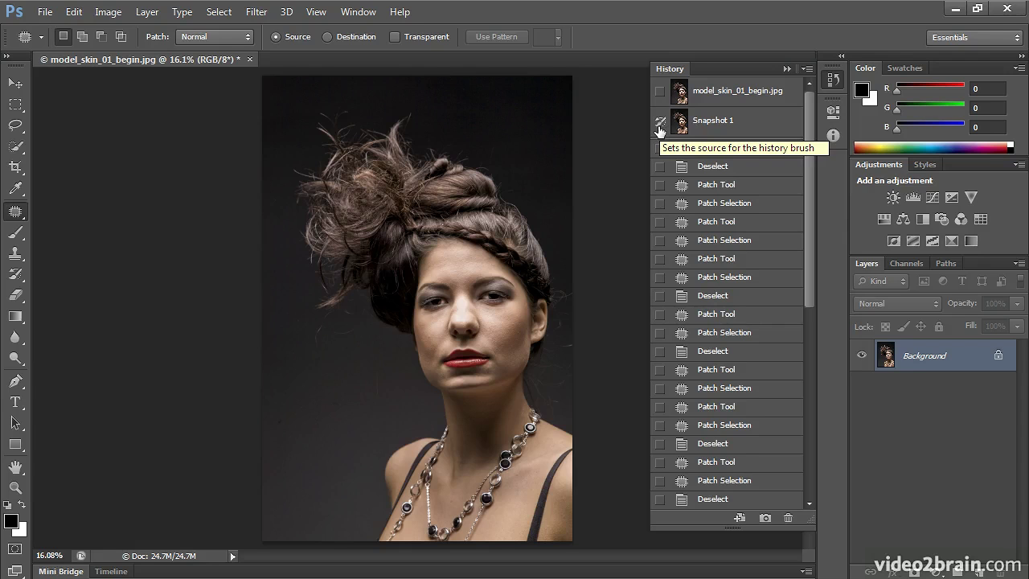
click(17, 276)
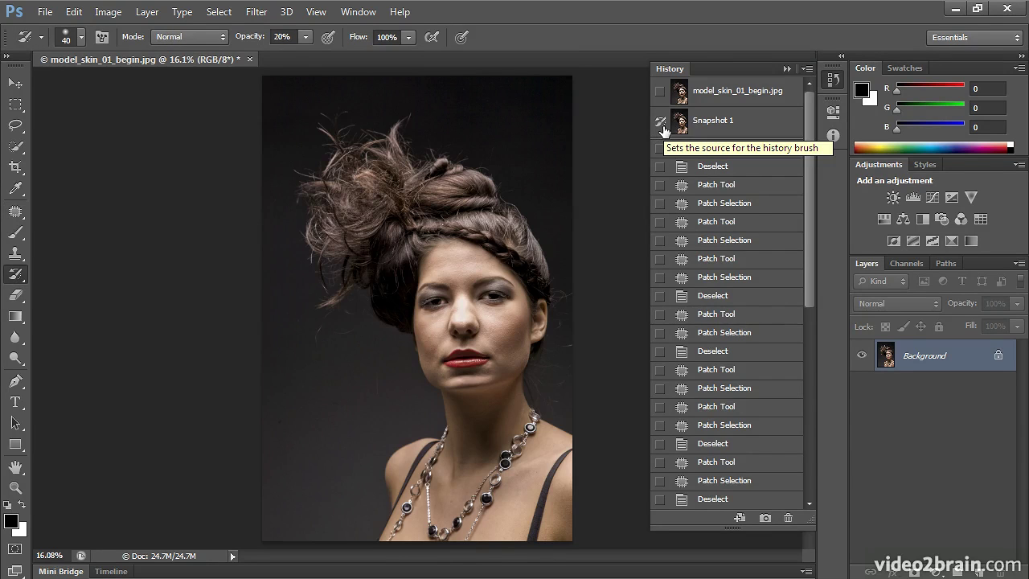
- Try a History Brush stroke on Snapshot 1, undo it and return to the Liquify state
click(714, 129)
drag(552, 214, 497, 229)
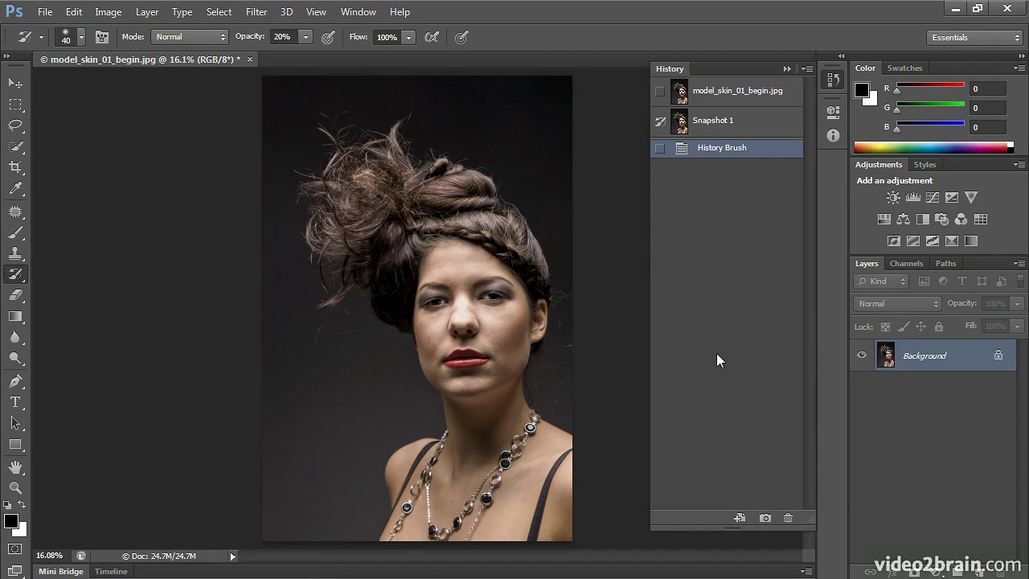
click(74, 11)
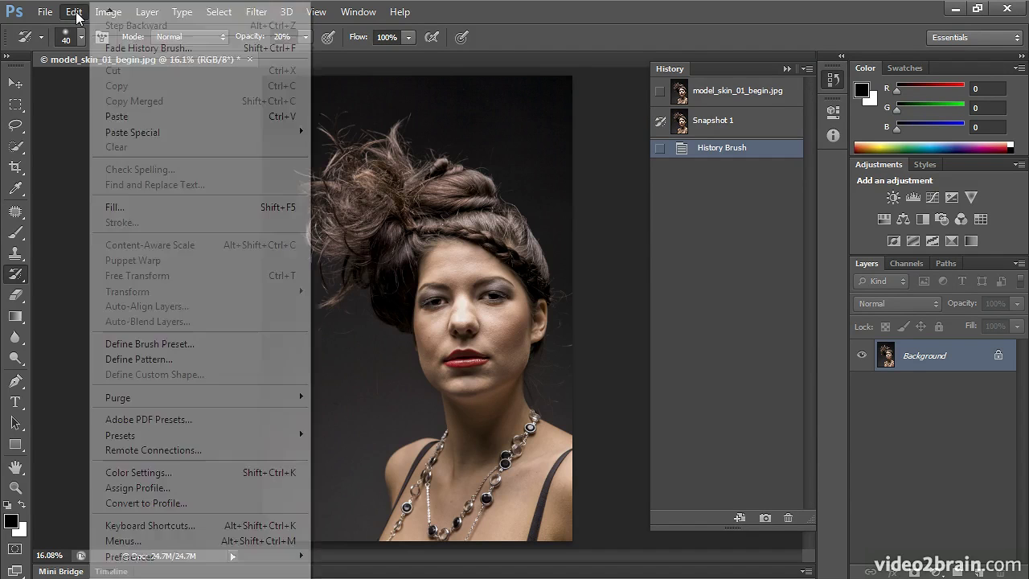
mouse_move(111, 14)
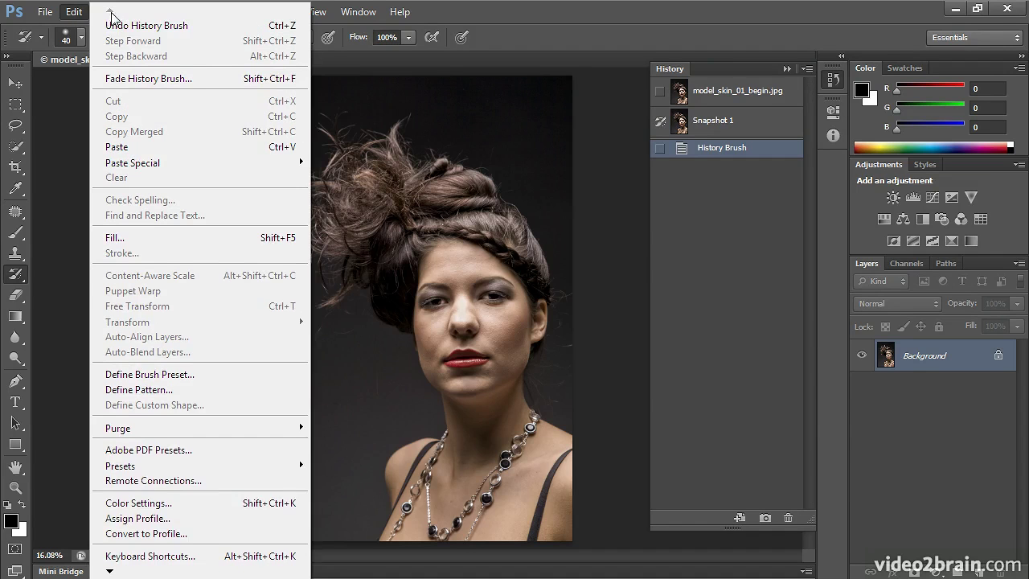
click(113, 27)
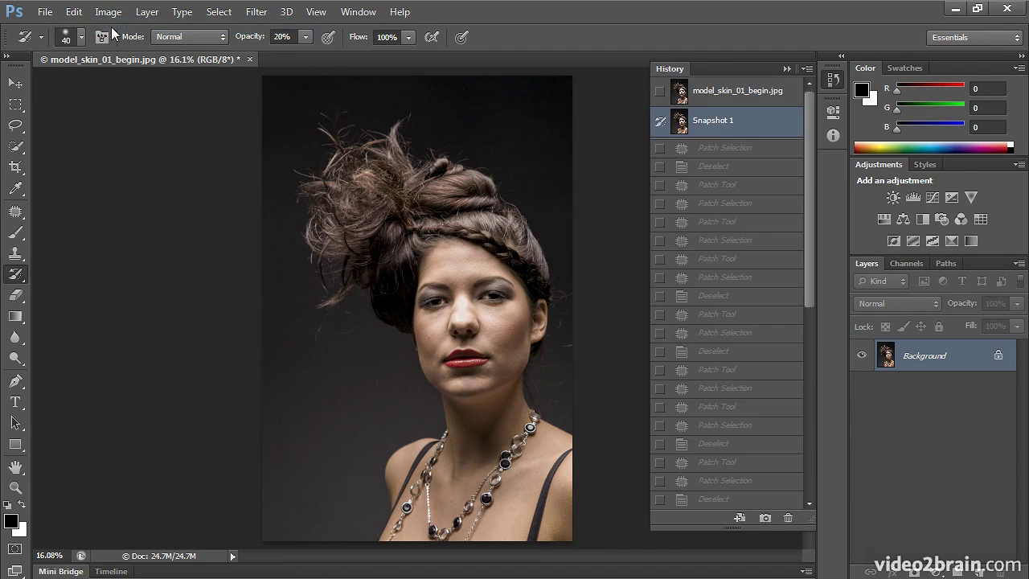
drag(809, 235, 807, 482)
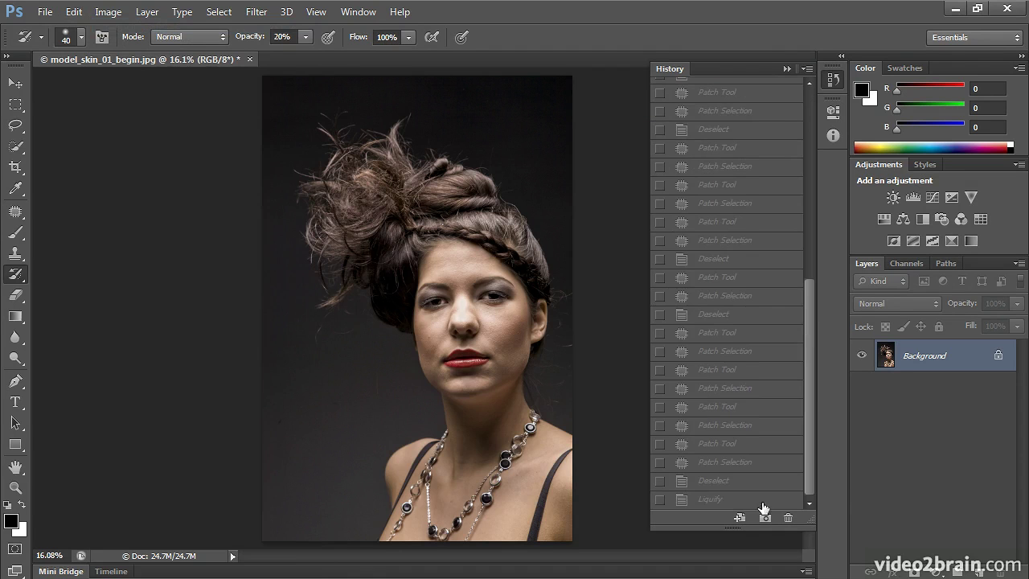
click(739, 500)
drag(808, 450, 825, 190)
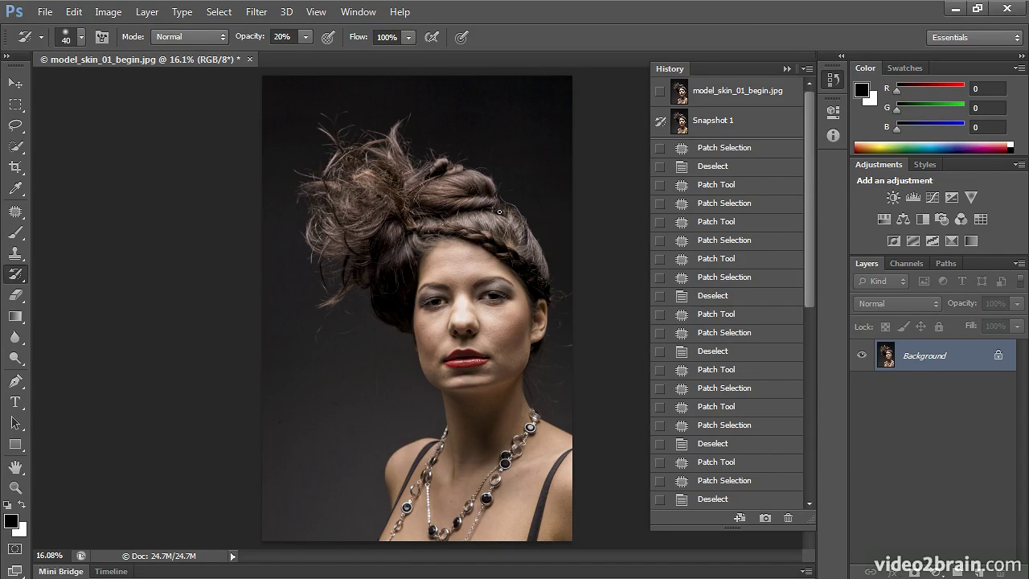
- Set the History Brush opacity to 100% for restoring the model's chin area
click(304, 39)
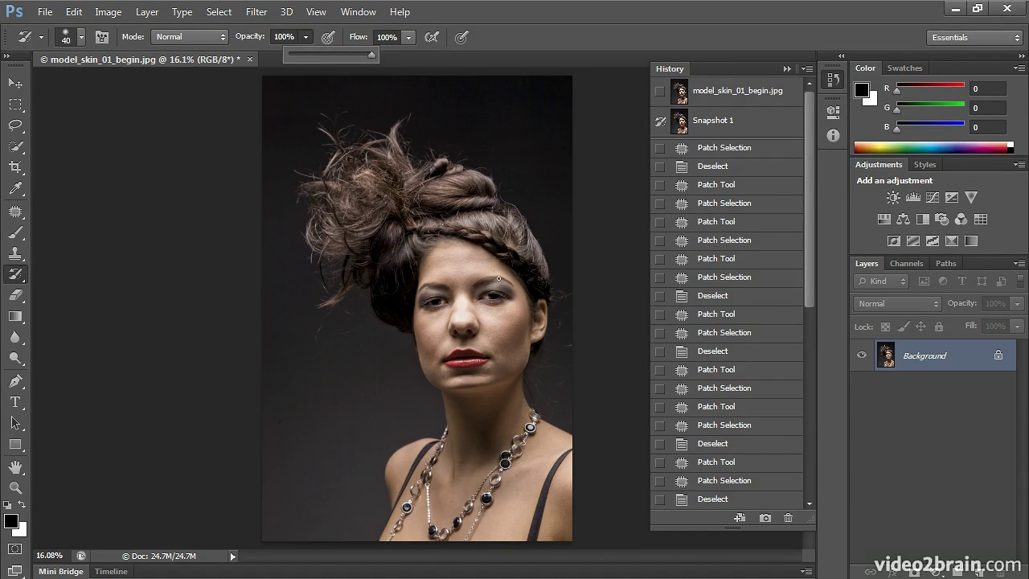
key(ctrl+plus)
key(ctrl+plus)
key(ctrl+plus)
key(ctrl+plus)
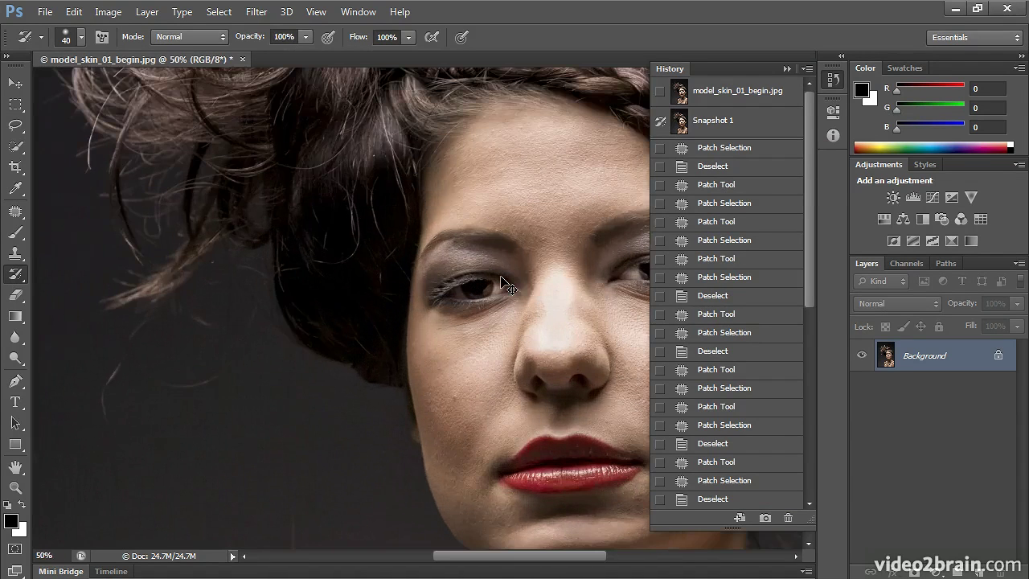
key(ctrl+plus)
mouse_move(504, 402)
mouse_down()
mouse_move(85, 168)
mouse_move(169, 168)
mouse_up()
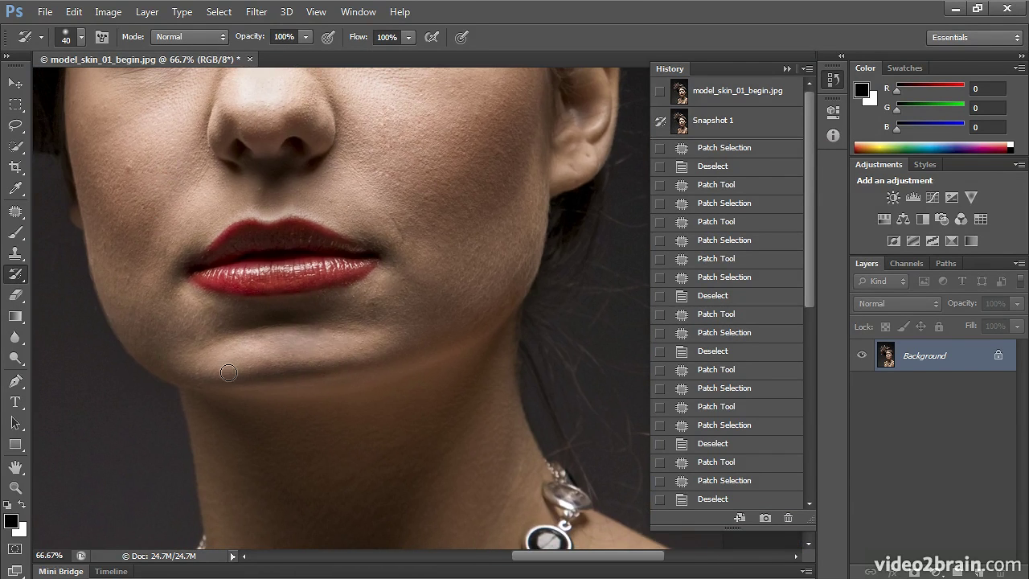
- Paint the chin and jawline back to their state before Liquify with the History Brush at size 90
key(bracketright)
key(bracketright)
key(bracketright)
key(bracketright)
key(bracketright)
key(bracketright)
key(bracketleft)
mouse_move(180, 368)
mouse_down()
mouse_move(246, 380)
mouse_move(395, 359)
mouse_up()
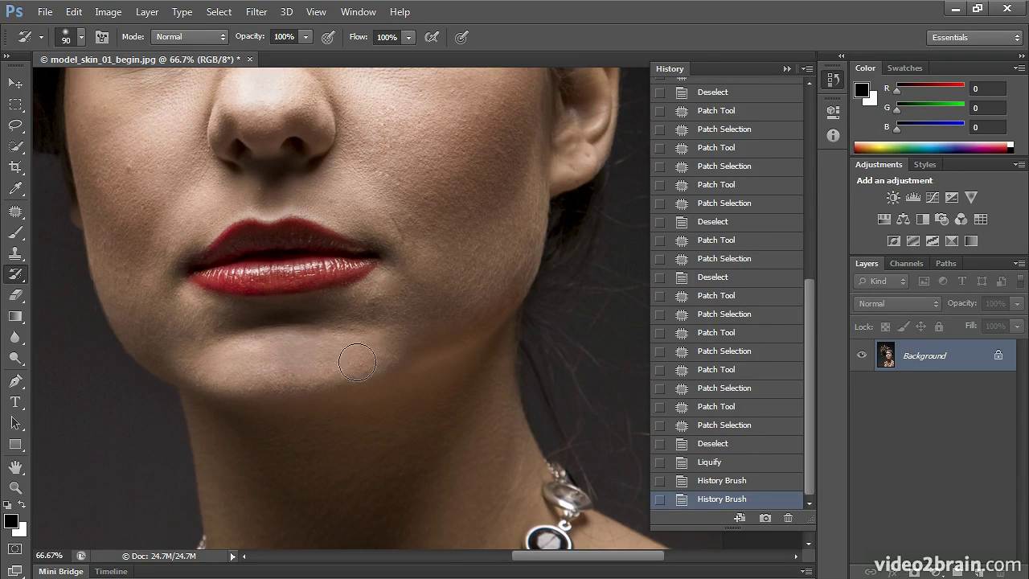
click(495, 311)
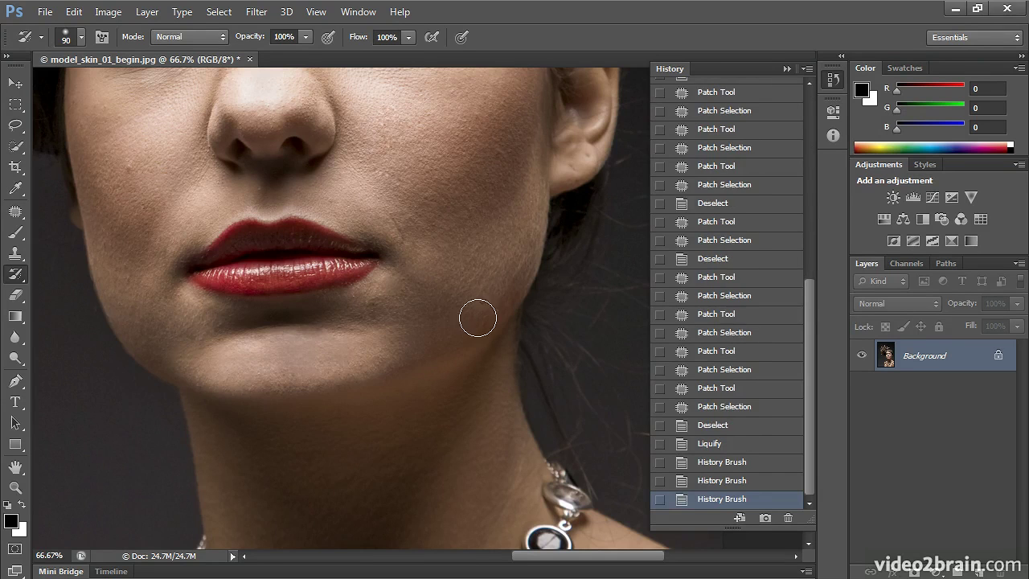
mouse_move(367, 361)
mouse_down()
mouse_move(343, 378)
mouse_move(363, 372)
mouse_move(236, 379)
mouse_move(302, 386)
mouse_move(234, 373)
mouse_up()
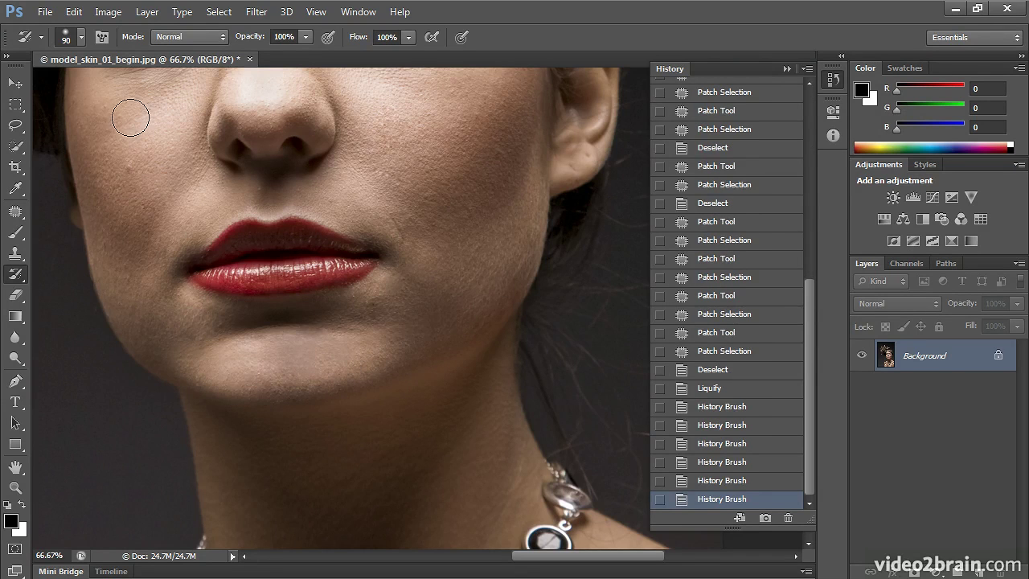
- Refine the restored chin edge and the jawline toward the ear with the History Brush at 87% hardness and size 50
click(81, 38)
drag(23, 126, 71, 128)
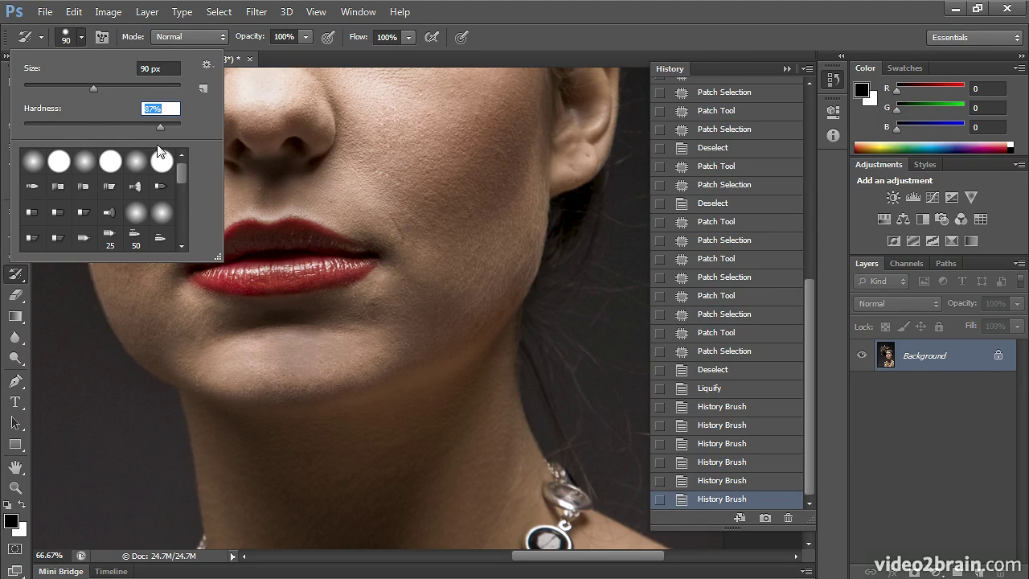
click(480, 37)
key(bracketleft)
key(bracketleft)
key(bracketleft)
key(bracketleft)
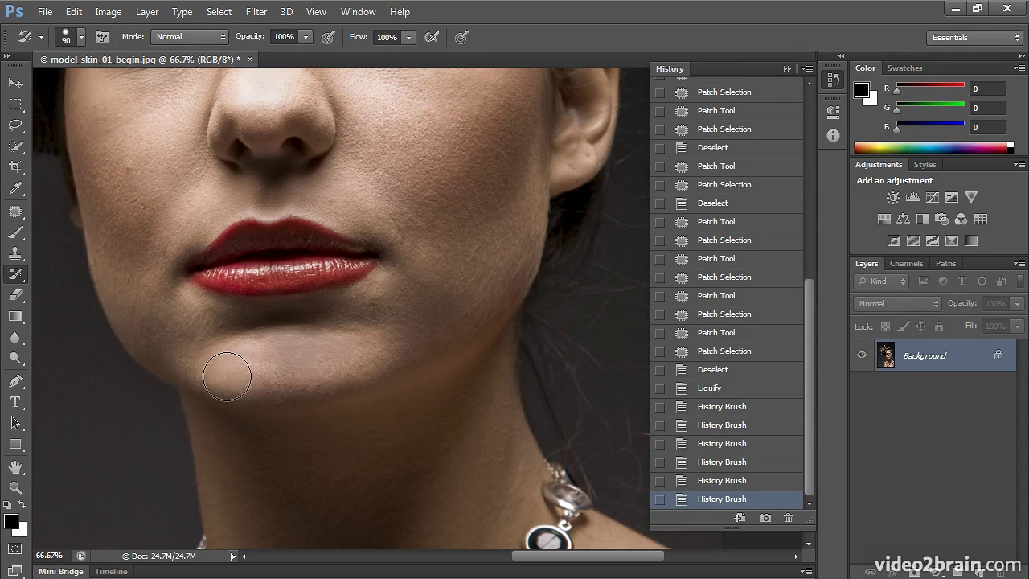
drag(215, 389, 291, 396)
drag(270, 398, 378, 373)
drag(464, 338, 528, 271)
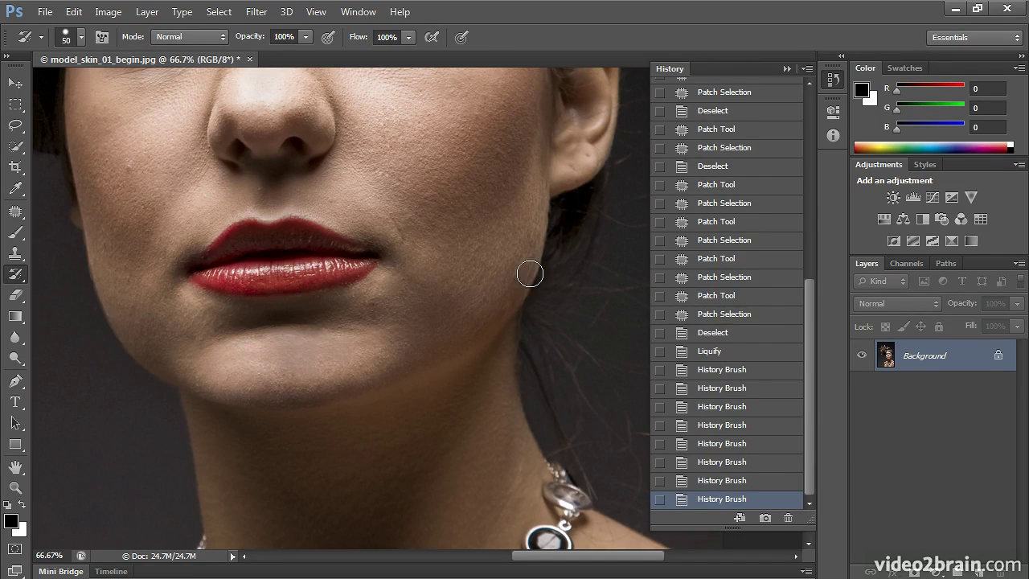
- Smooth the restored chin edge and jawline with the History Brush, undoing one stroke and softening the brush to 54% hardness
mouse_move(195, 382)
mouse_down()
mouse_move(276, 406)
mouse_move(345, 392)
mouse_move(256, 406)
mouse_move(286, 407)
mouse_move(298, 407)
mouse_move(230, 395)
mouse_move(284, 405)
mouse_move(326, 397)
mouse_move(303, 404)
mouse_move(379, 373)
mouse_up()
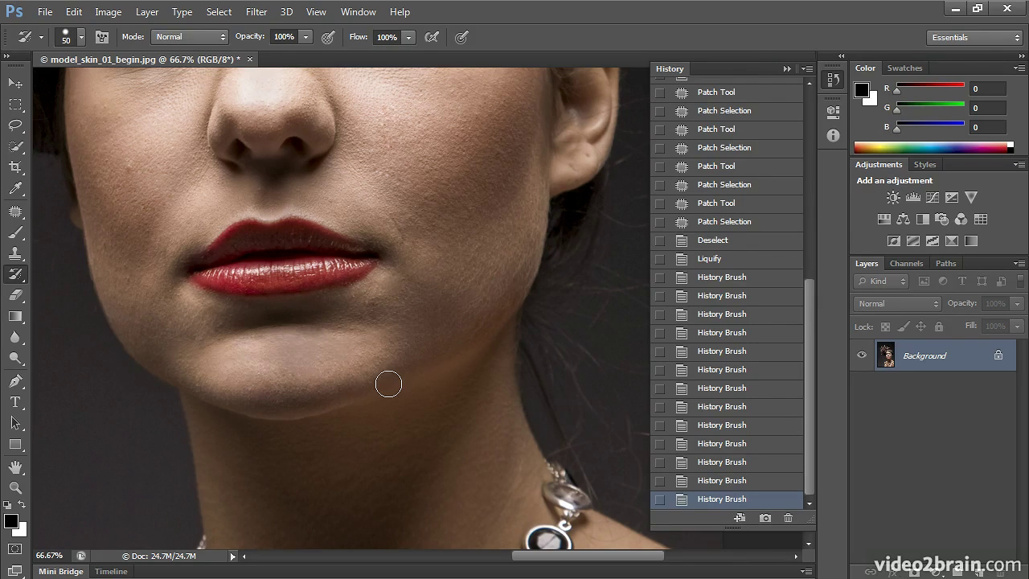
key(ctrl+alt+z)
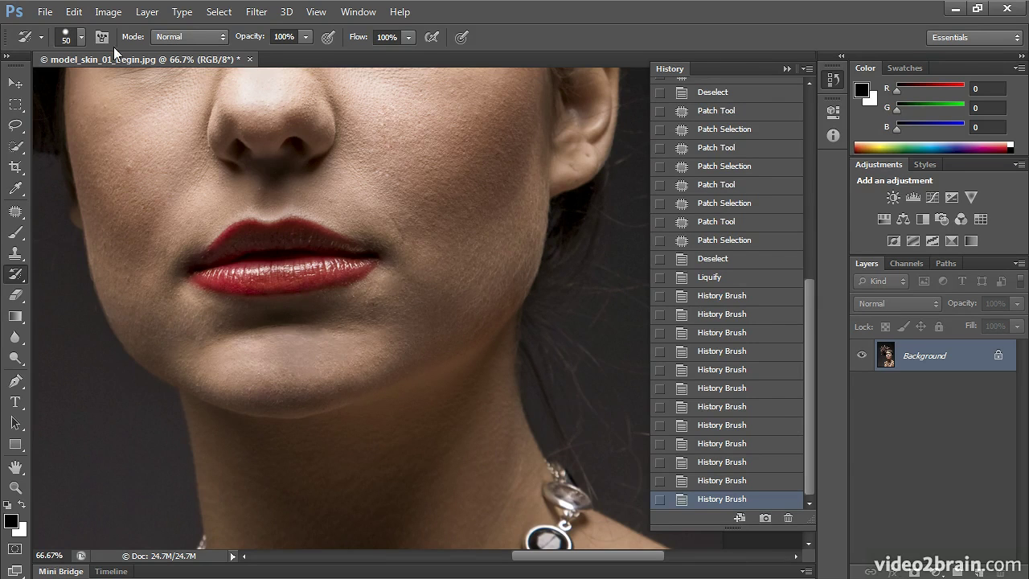
click(82, 38)
click(107, 125)
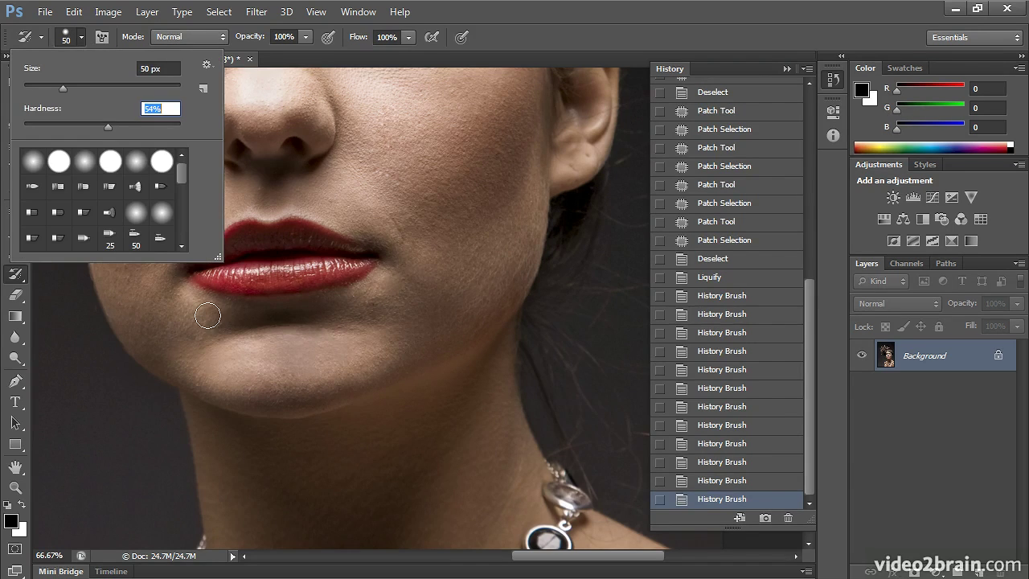
key(Return)
mouse_move(220, 395)
mouse_down()
mouse_move(292, 405)
mouse_move(374, 387)
mouse_up()
drag(318, 405, 356, 395)
drag(472, 331, 506, 299)
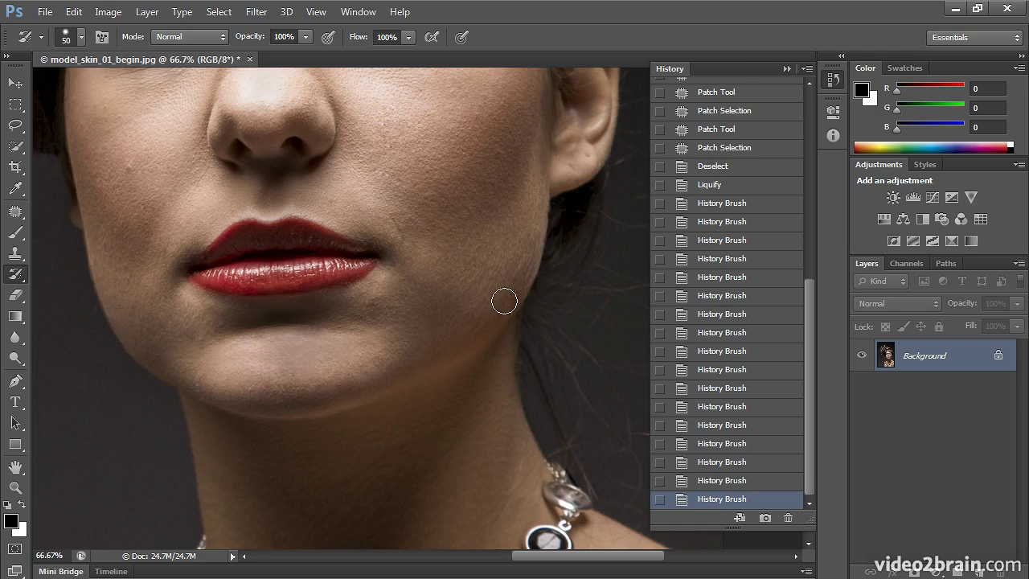
mouse_move(451, 356)
mouse_down()
mouse_move(312, 404)
mouse_move(324, 401)
mouse_move(260, 402)
mouse_move(138, 333)
mouse_up()
- Compare the whole portrait's original model_skin_01_begin.jpg snapshot with the latest History Brush state, ending on the retouched version
key(ctrl+0)
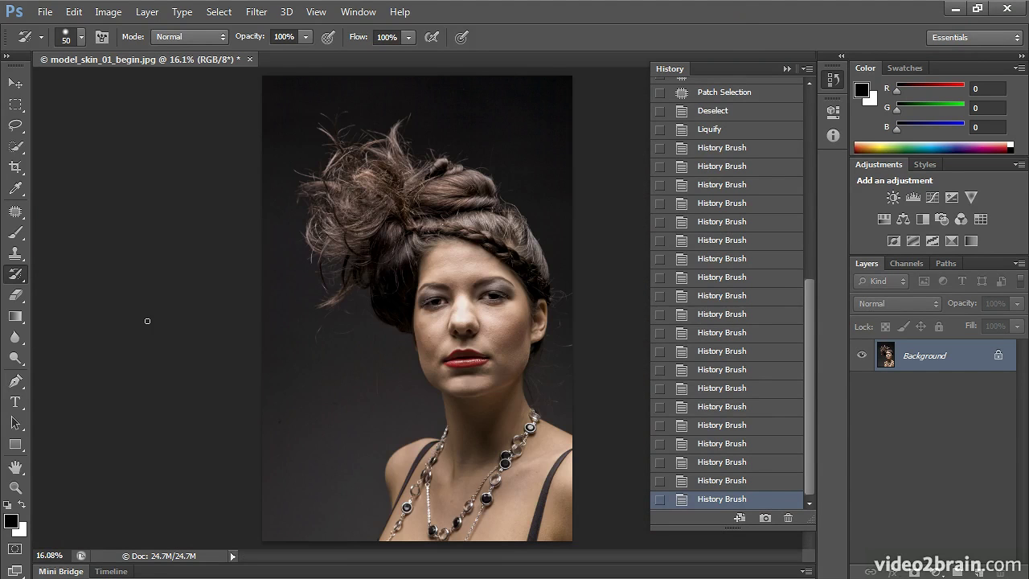
drag(808, 388, 830, 183)
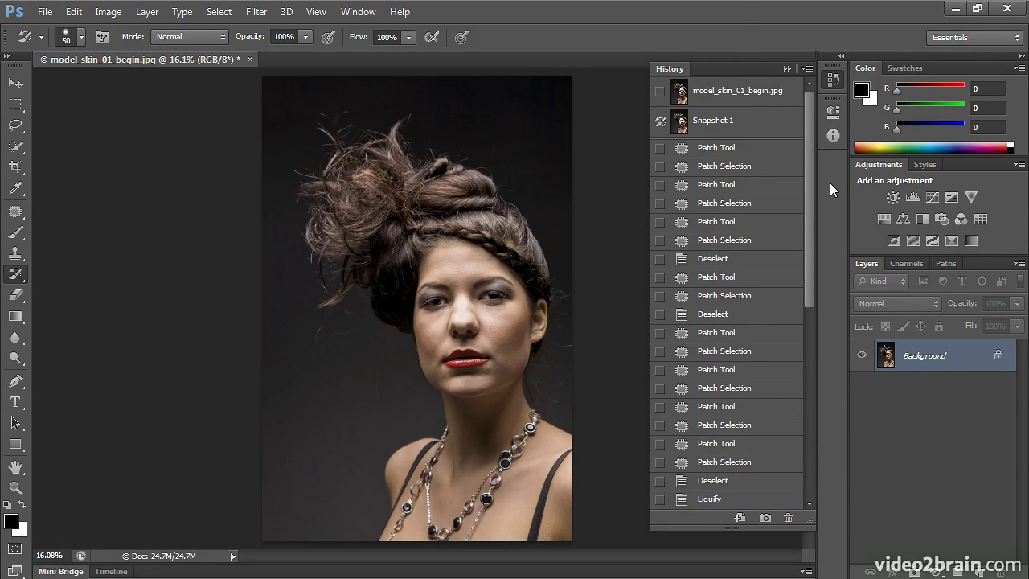
click(773, 93)
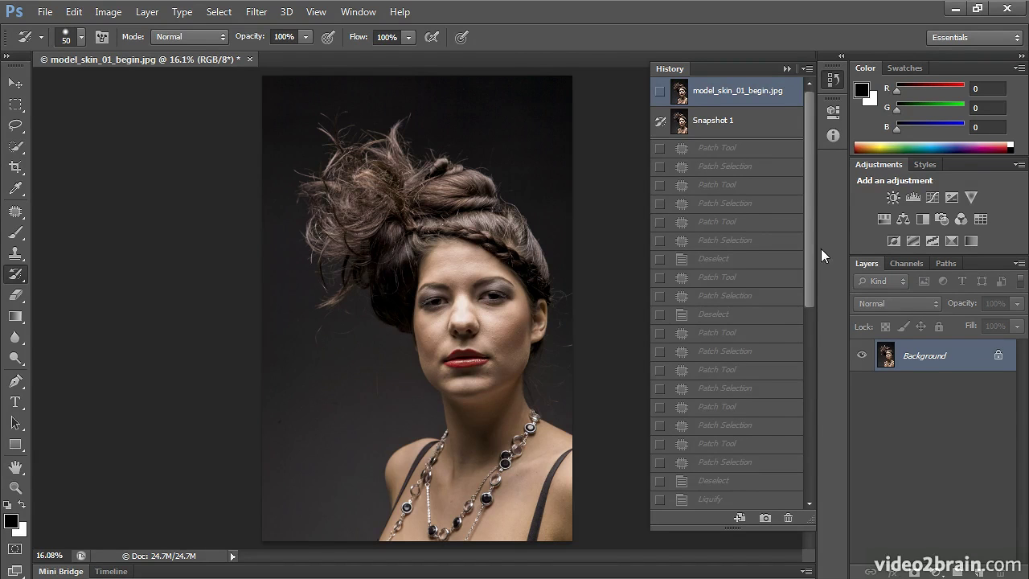
drag(810, 197, 789, 475)
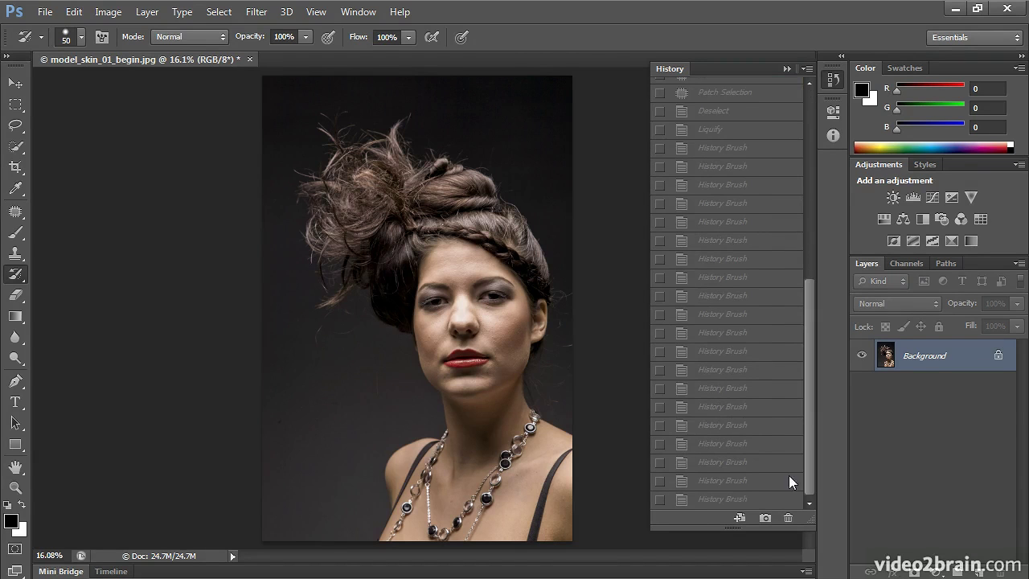
click(729, 501)
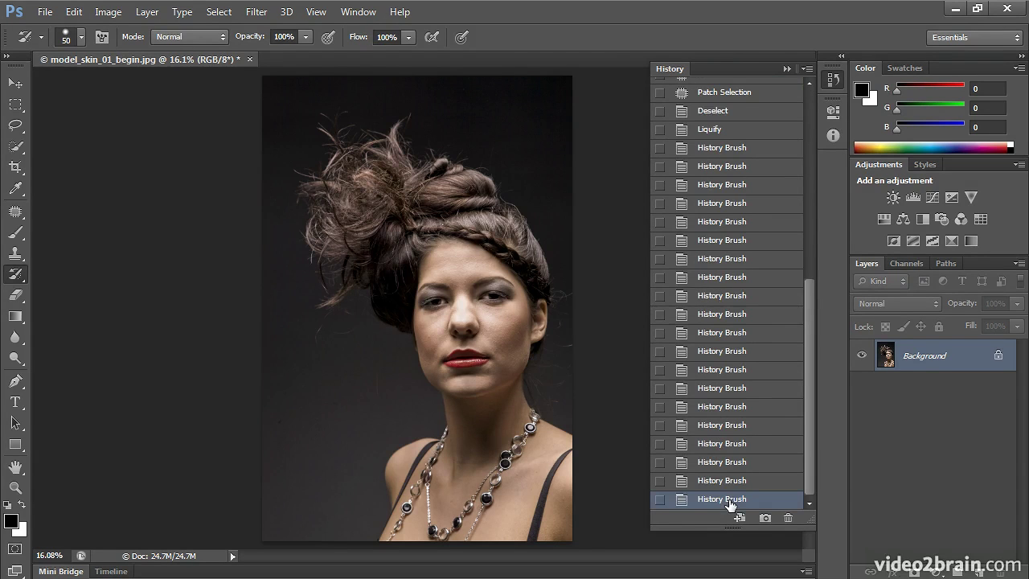